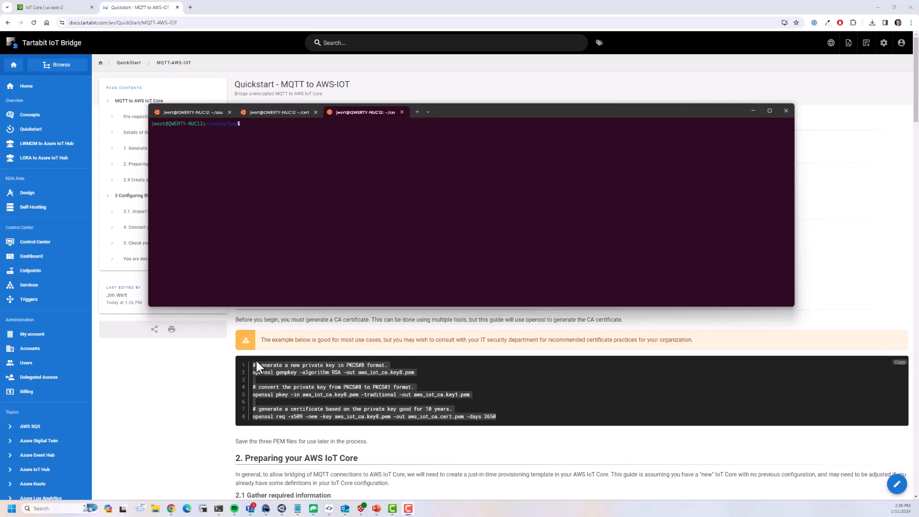
# - Run the copied openssl commands in the terminal to generate aws_iot_ca.key8.pem, convert it to aws_iot_ca.key1.pem and request the 3650-day certificate aws_iot_ca.cert.pem
pyautogui.click(251, 177)
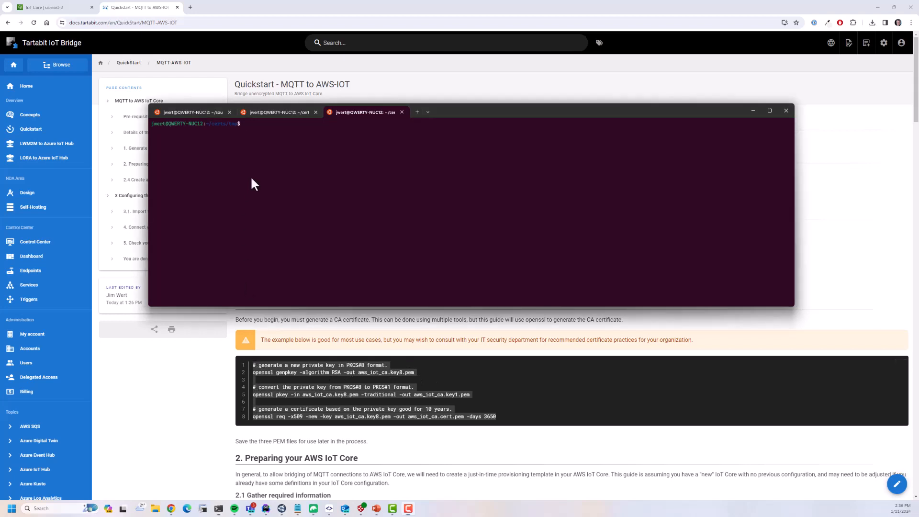
pyautogui.write('# generate a new private key in PKCS#8 format. openssl genpkey -algorithm RSA -out aws_iot_ca.key8.pem  # convert the private key from PKCS#8 to PKCS#1 format. openssl pkey -in aws_iot_ca.key8.pem -traditional -out aws_iot_ca.key1.pem  # generate a certificate based on the private key good for 10 years. openssl req -x509 -new -key aws_iot_ca.key8.pem -out aws_iot_ca.cert.pem -days 3650')
pyautogui.press('Return')
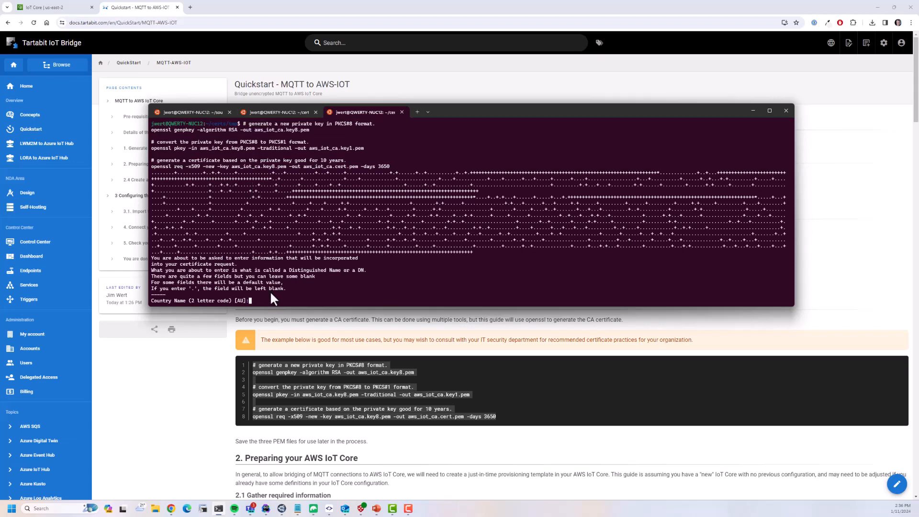
# - Accept the defaults for all certificate subject fields and list the files in the folder
pyautogui.press('Return')
pyautogui.press('Return')
pyautogui.press('Return')
pyautogui.press('Return')
pyautogui.press('Return')
pyautogui.press('Return')
pyautogui.press('Return')
pyautogui.press('Return')
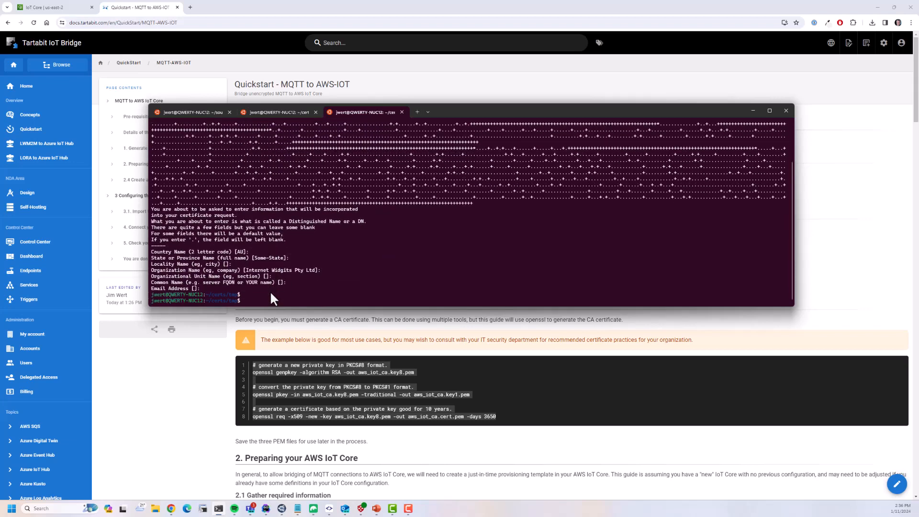
pyautogui.write('ls')
pyautogui.press('Return')
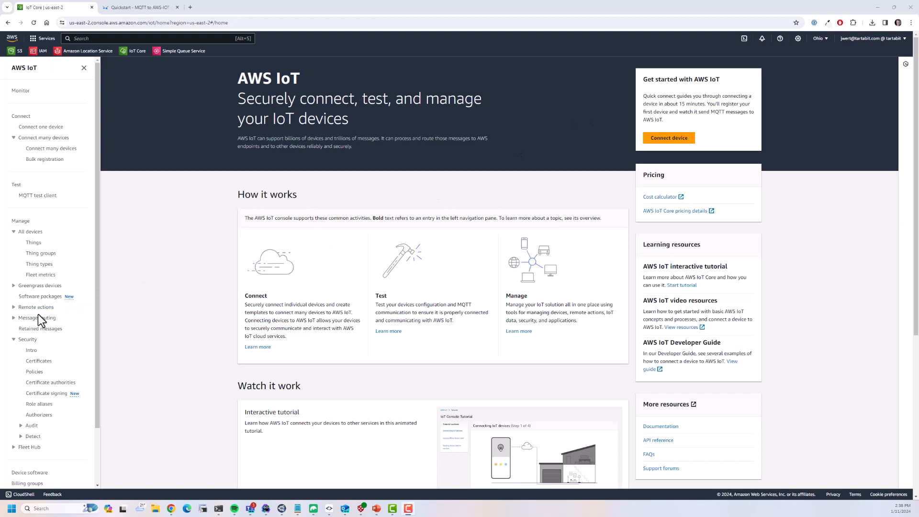
# - Switch to the AWS IoT console and start a multi-account CA certificate registration using aws_iot_ca.cert.pem
pyautogui.scroll(-1, 38, 314)
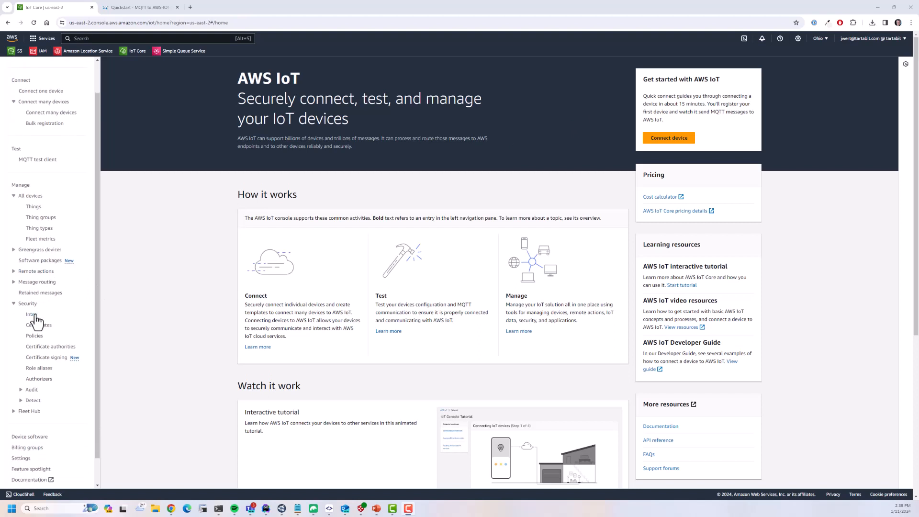
pyautogui.click(52, 349)
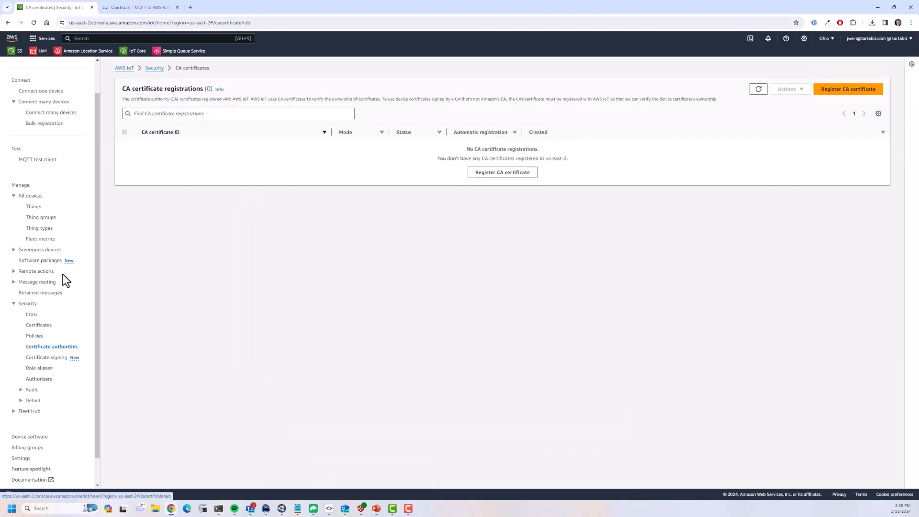
pyautogui.click(507, 182)
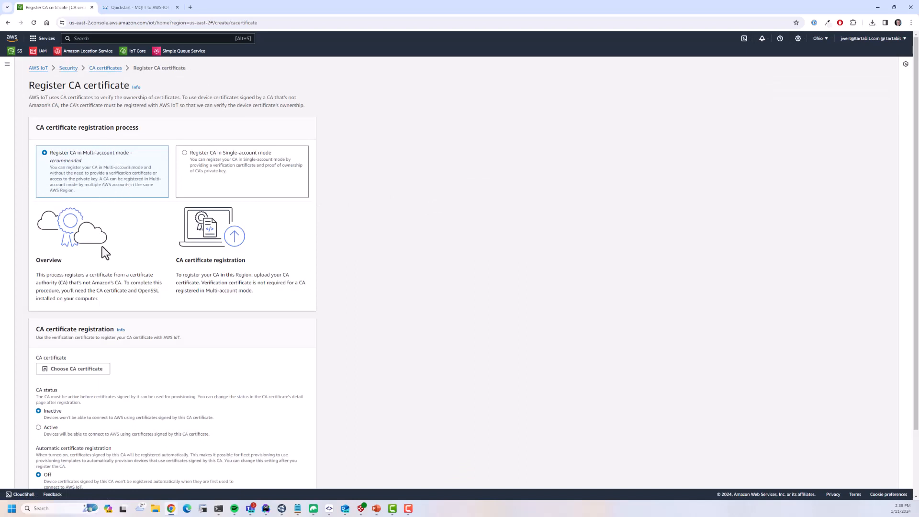
pyautogui.scroll(-2, 102, 246)
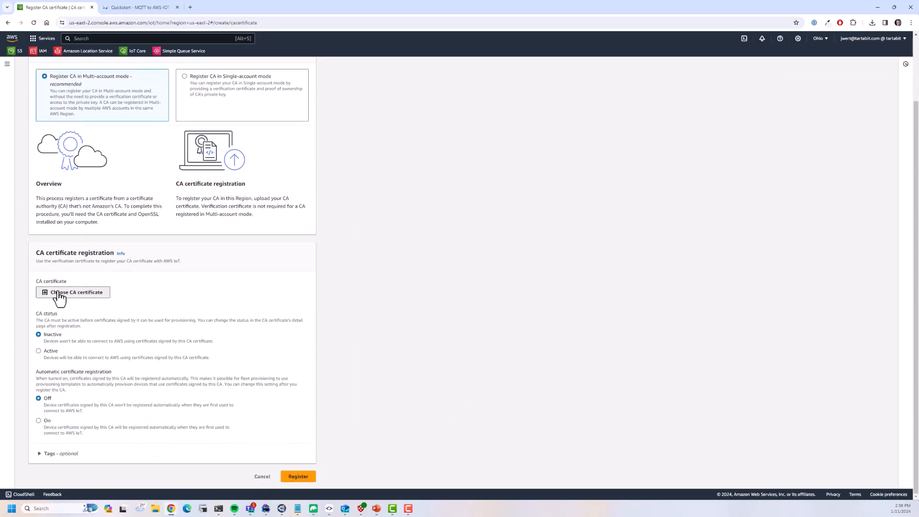
pyautogui.click(60, 295)
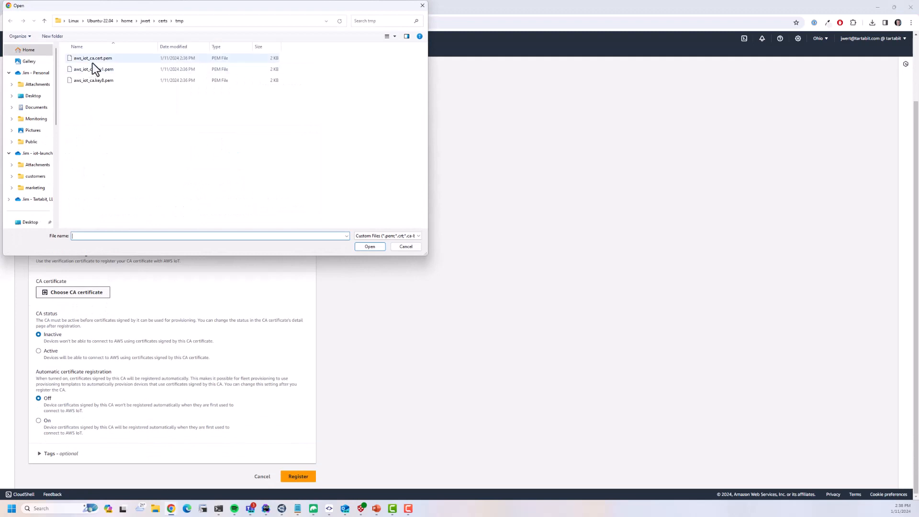
pyautogui.click(92, 61)
pyautogui.click(370, 247)
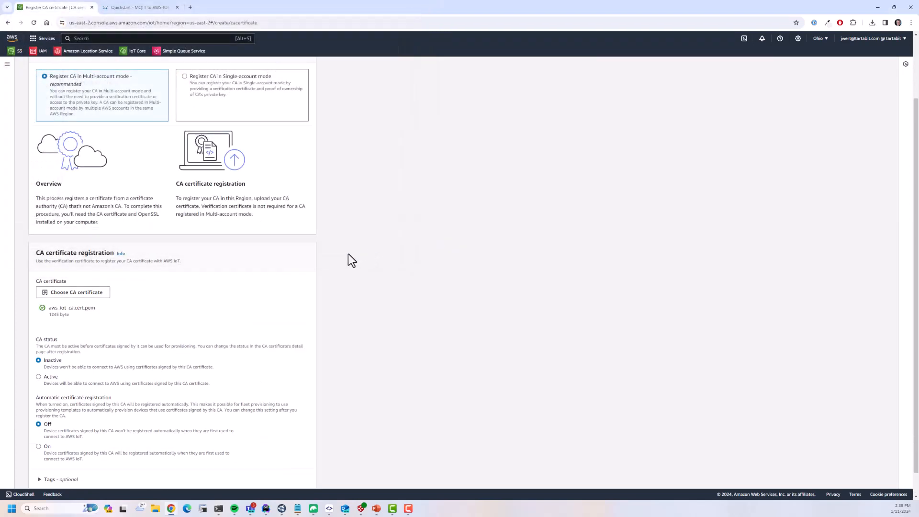
# - Set the CA status to Active, turn automatic certificate registration on and register the CA certificate
pyautogui.click(38, 377)
pyautogui.scroll(-1, 96, 375)
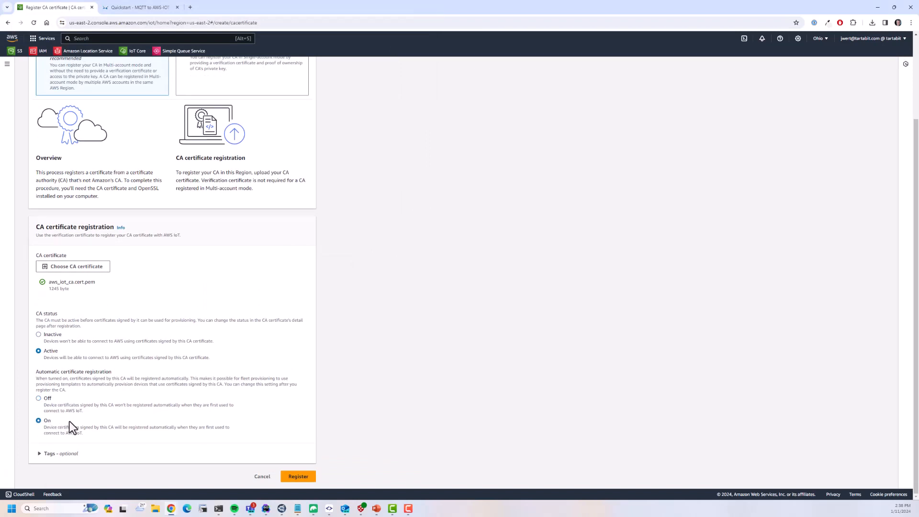
pyautogui.click(299, 476)
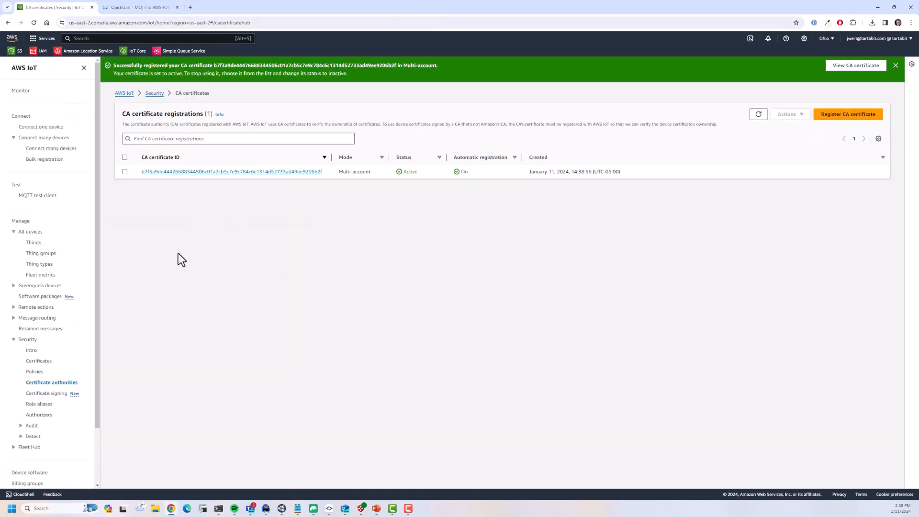
# - Start a new AWS IoT security policy named IoT_Bridge_Device_Policy
pyautogui.click(35, 371)
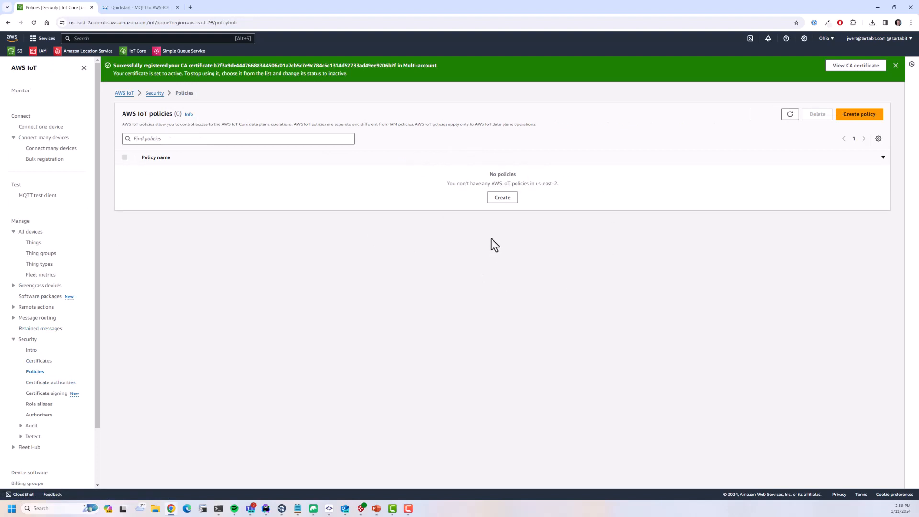
pyautogui.click(502, 197)
pyautogui.click(214, 185)
pyautogui.write('IoT_Bridge_Device_Policy')
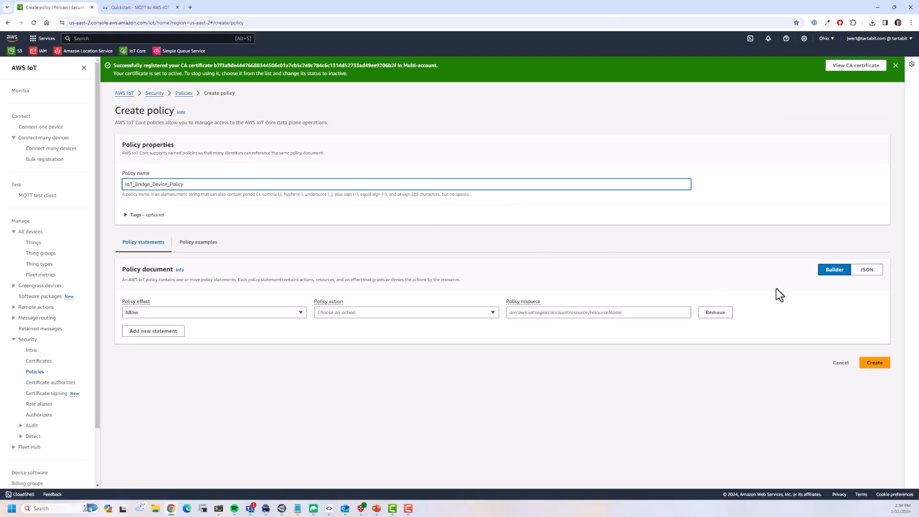
# - Switch the policy document to JSON and replace its contents with the copied policy from the quickstart guide
pyautogui.click(867, 270)
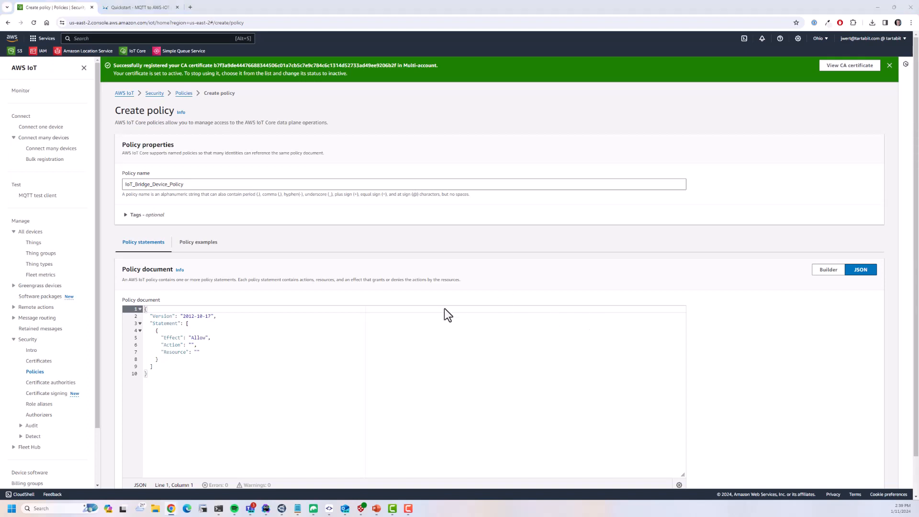
pyautogui.click(246, 410)
pyautogui.hotkey('ctrl', 'a')
pyautogui.hotkey('ctrl', 'v')
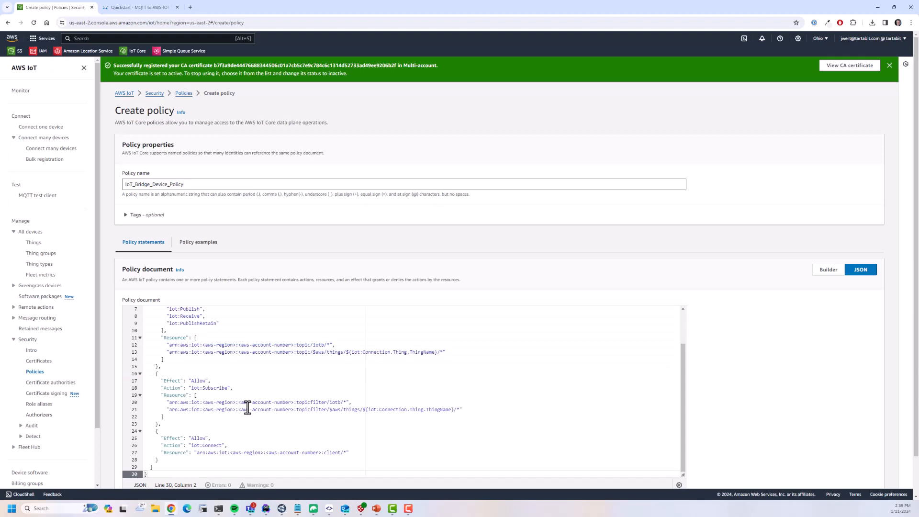
# - Look up the region code and replace every <aws-region> placeholder in the policy's resource ARNs with us-east-2
pyautogui.scroll(-1, 245, 409)
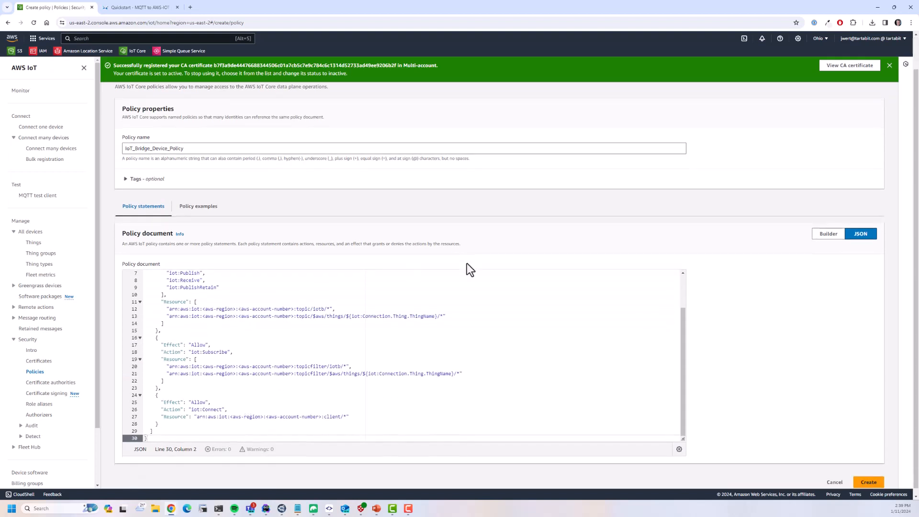
pyautogui.scroll(1, 467, 266)
pyautogui.click(819, 40)
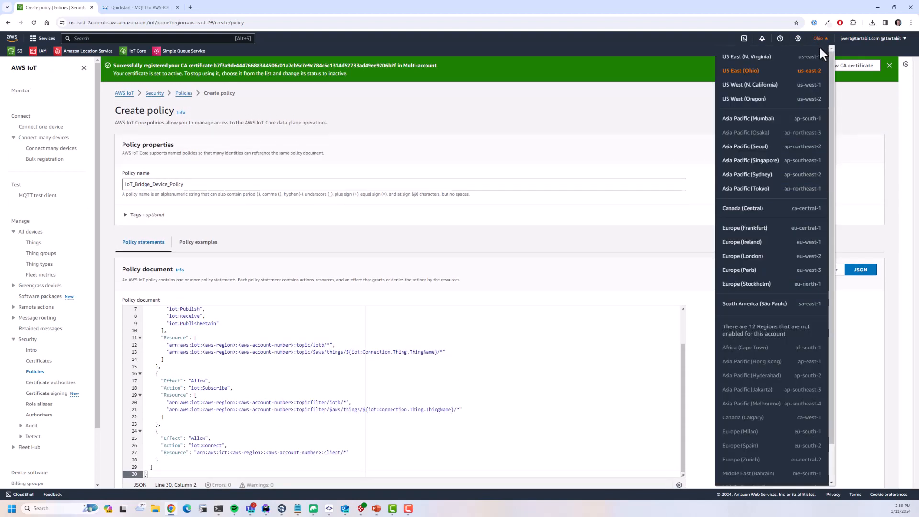
pyautogui.click(261, 380)
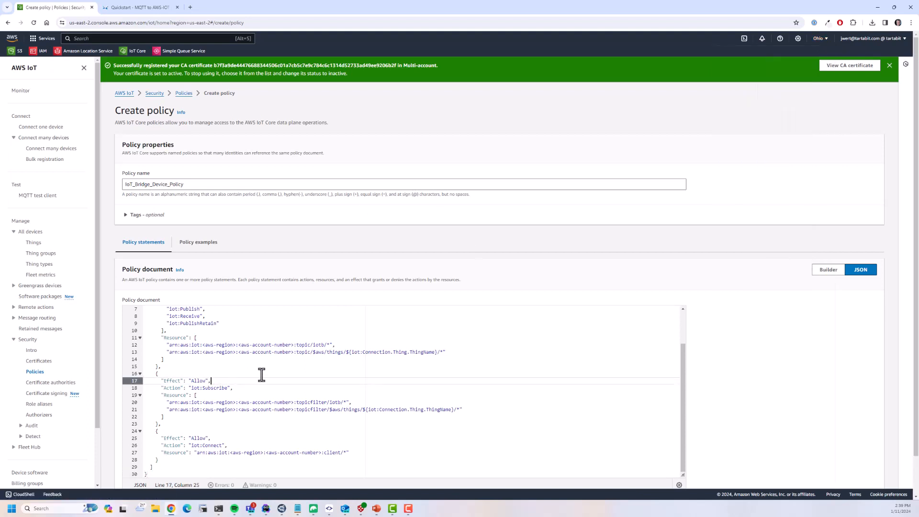
pyautogui.scroll(2, 285, 372)
pyautogui.scroll(-1, 250, 374)
pyautogui.moveTo(234, 366); pyautogui.dragTo(202, 369)
pyautogui.write('us-east-2')
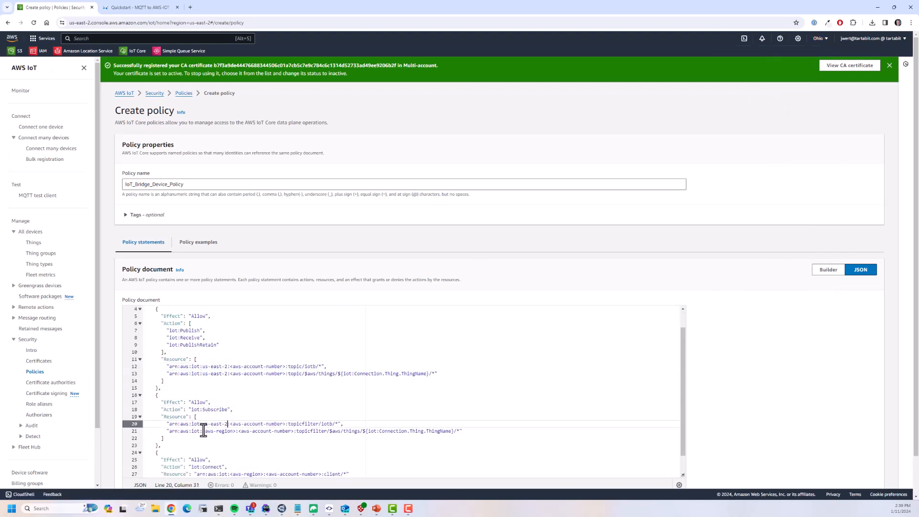
pyautogui.moveTo(202, 432); pyautogui.dragTo(235, 432)
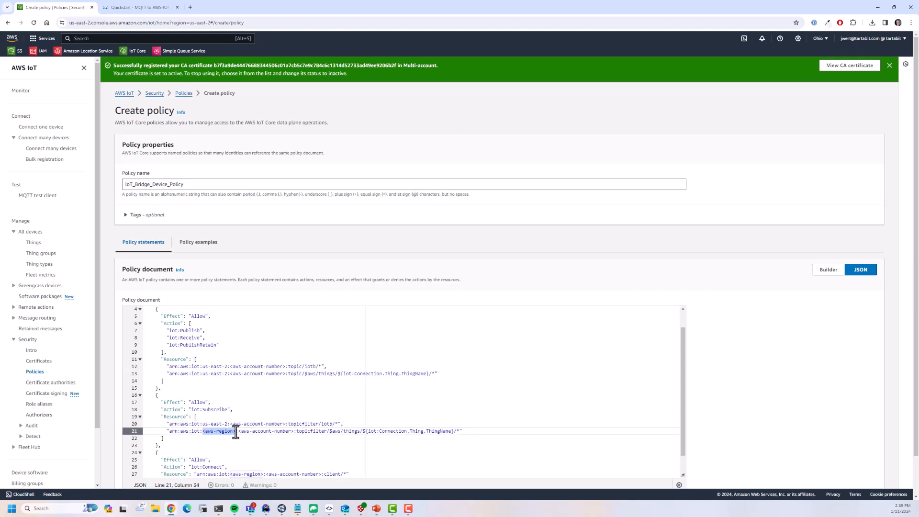
pyautogui.write('us-east-2')
pyautogui.scroll(-3, 217, 431)
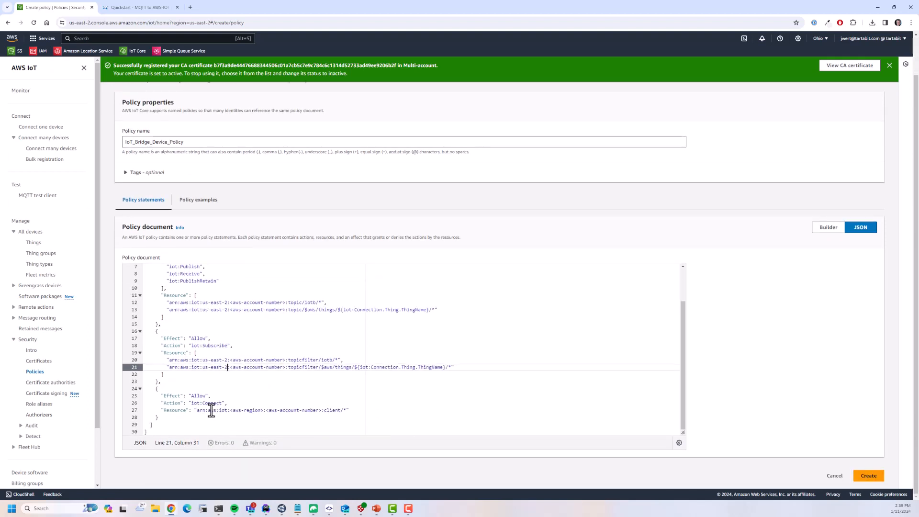
pyautogui.moveTo(230, 410); pyautogui.dragTo(262, 410)
pyautogui.write('us-east-2')
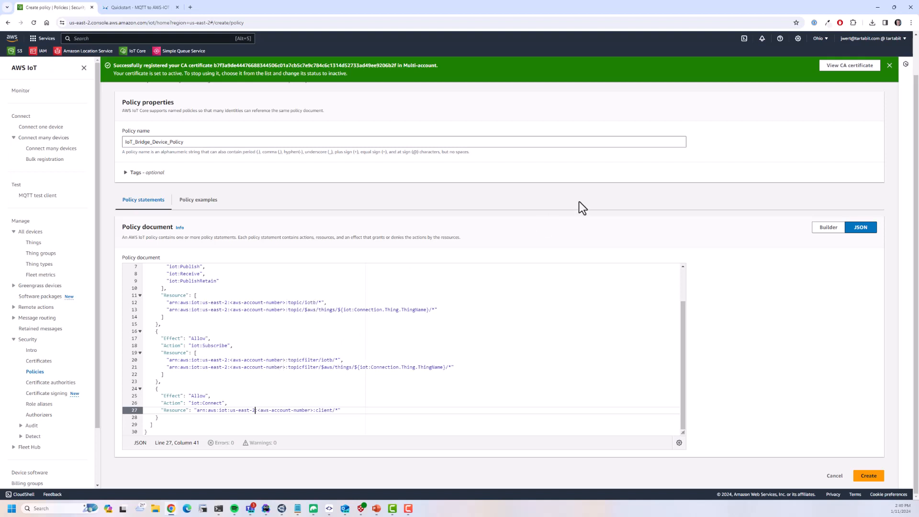
# - Replace every <aws-account-number> placeholder in the policy document with the AWS account ID and create the policy
pyautogui.click(857, 42)
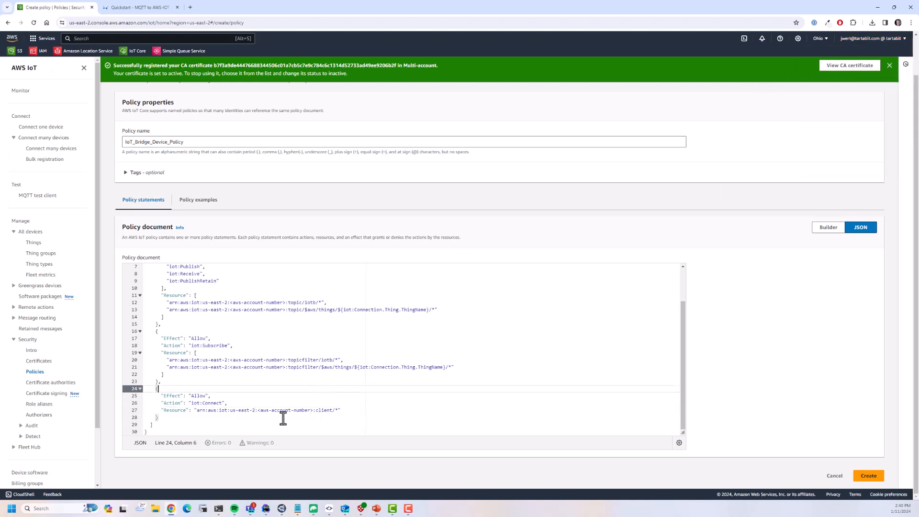
pyautogui.click(313, 411)
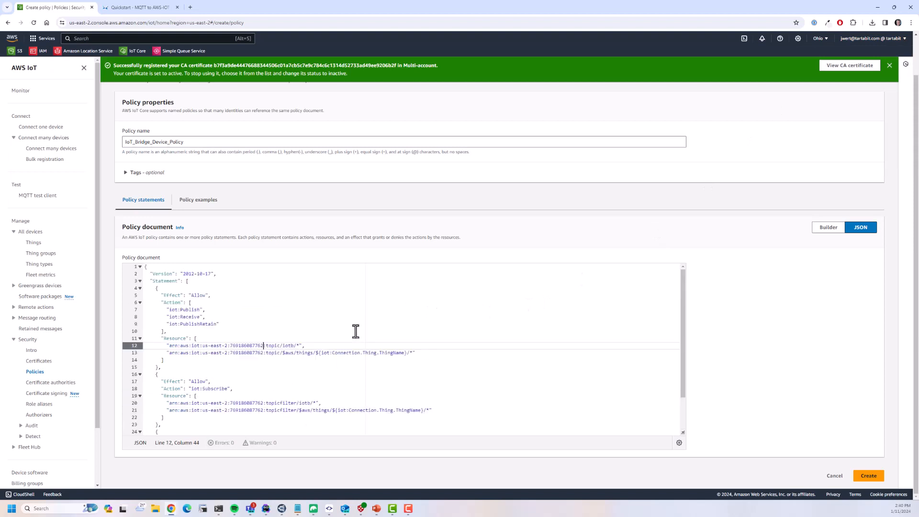
pyautogui.scroll(-1, 353, 328)
pyautogui.scroll(1, 352, 328)
pyautogui.scroll(-2, 247, 373)
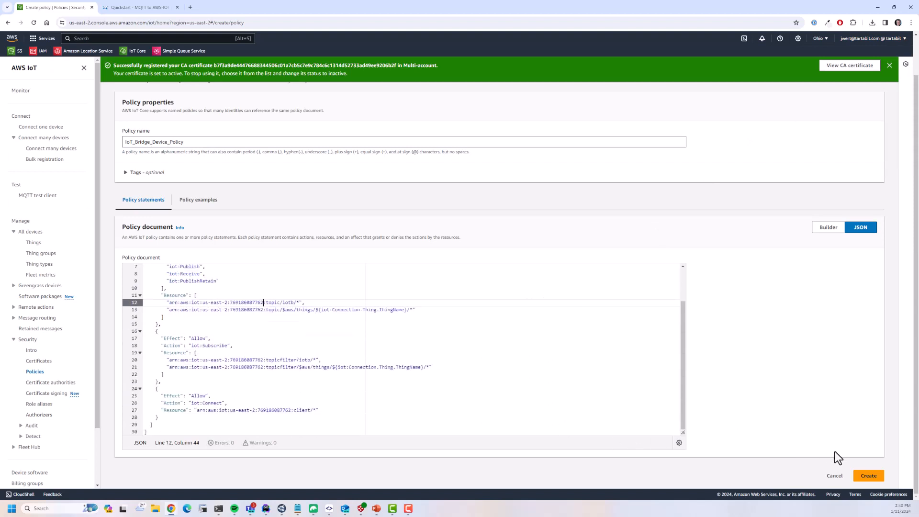
pyautogui.click(868, 476)
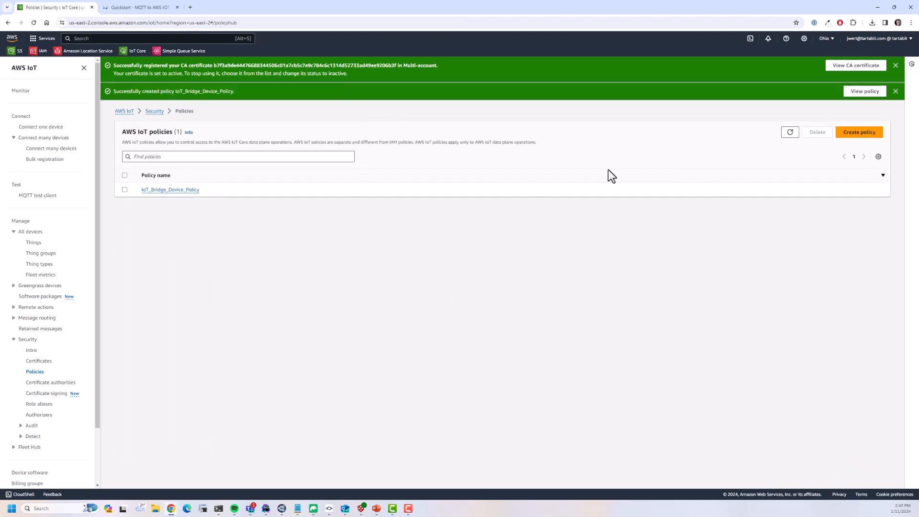
# - Start a provisioning template for connecting many devices, using the scenario with unique certificates (JITP)
pyautogui.click(34, 150)
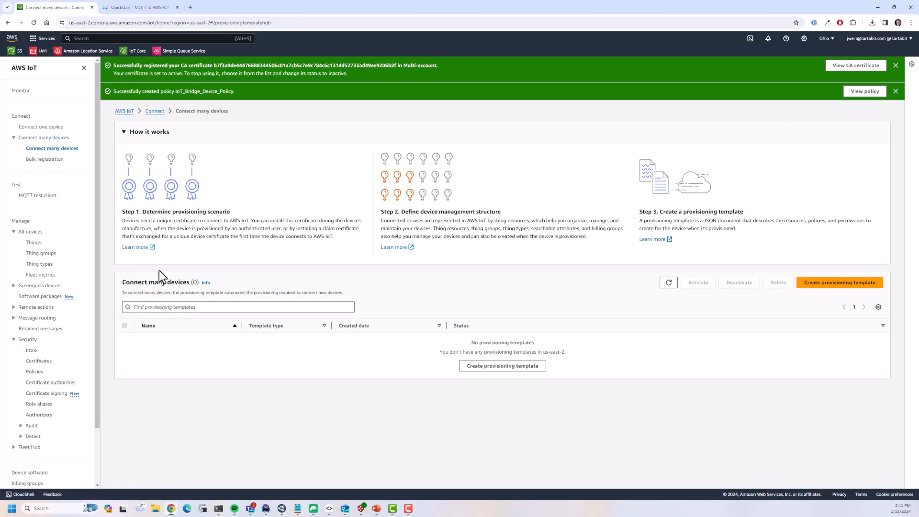
pyautogui.click(812, 284)
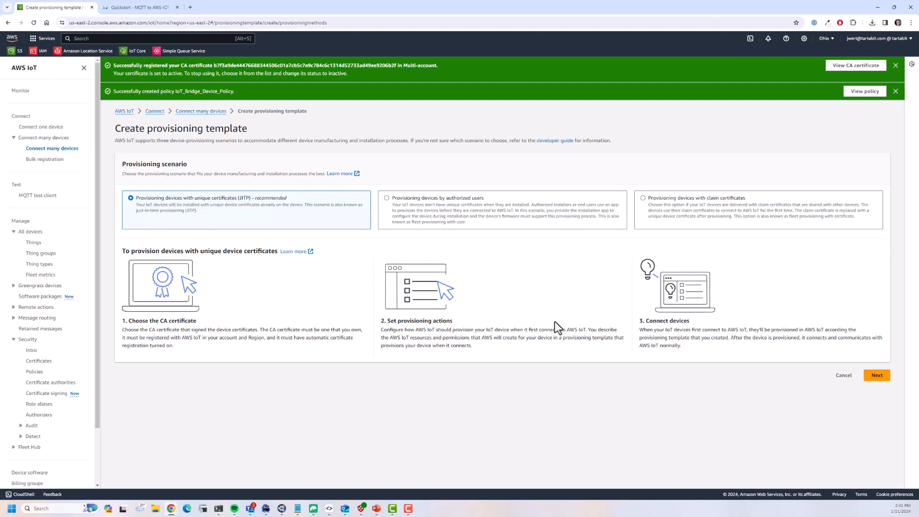
pyautogui.click(876, 376)
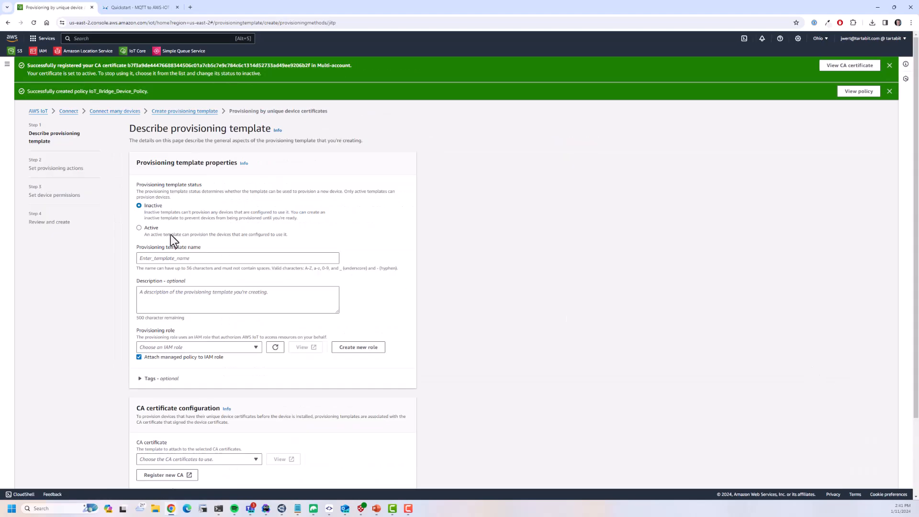
# - Set the provisioning template's status to Active and name it IoT_Bridge_Porvisioning_Template
pyautogui.click(139, 227)
pyautogui.click(173, 257)
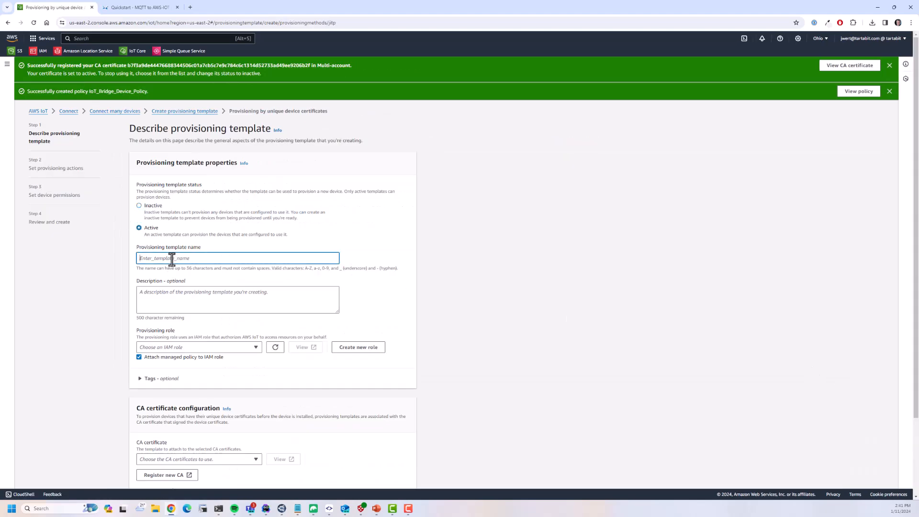
pyautogui.click(231, 347)
pyautogui.click(231, 347)
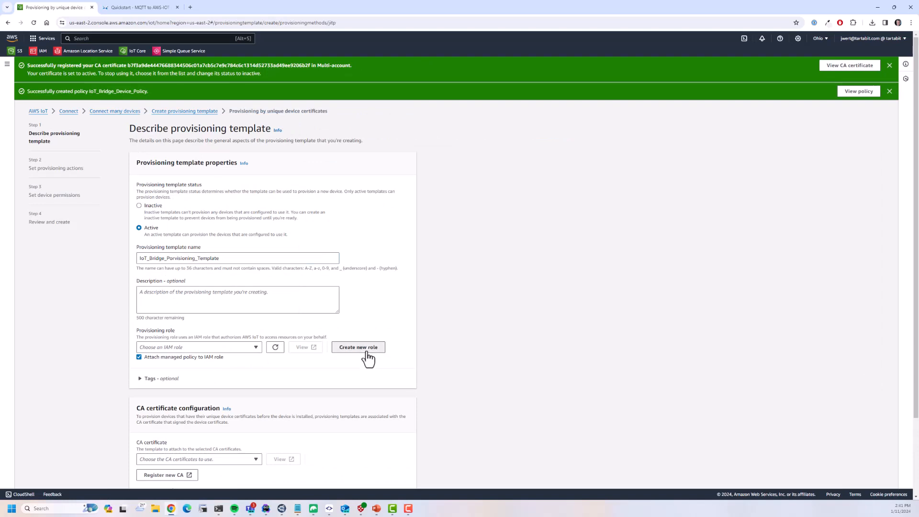
# - Create a new IAM provisioning role named Provisioning_role for the template
pyautogui.click(362, 348)
pyautogui.click(376, 275)
pyautogui.write('Provisioning_role')
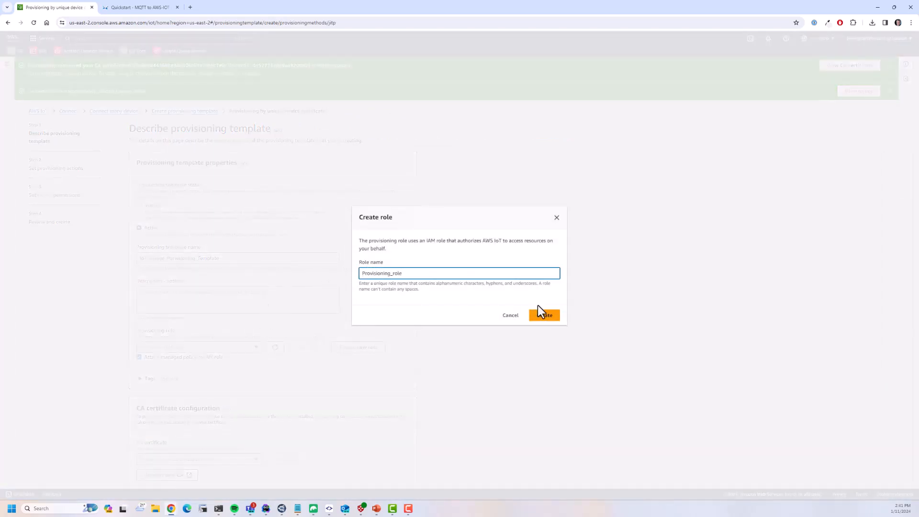
pyautogui.click(538, 314)
# - Attach the registered CA certificate to the provisioning template and turn on automatic certificate registration
pyautogui.scroll(-3, 515, 327)
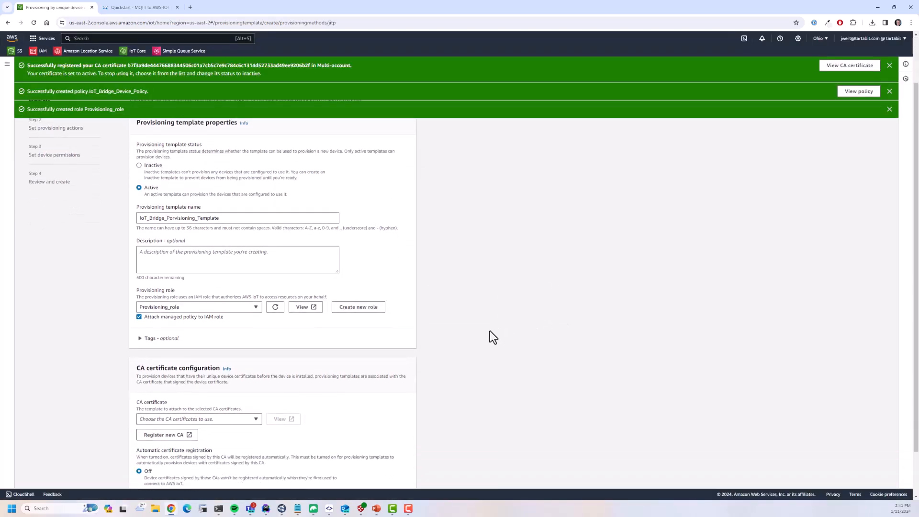
pyautogui.click(259, 369)
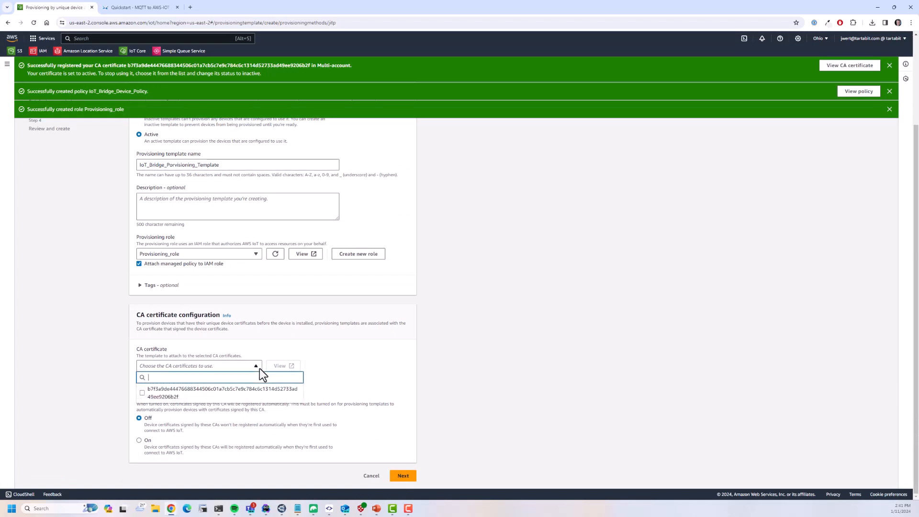
pyautogui.click(142, 400)
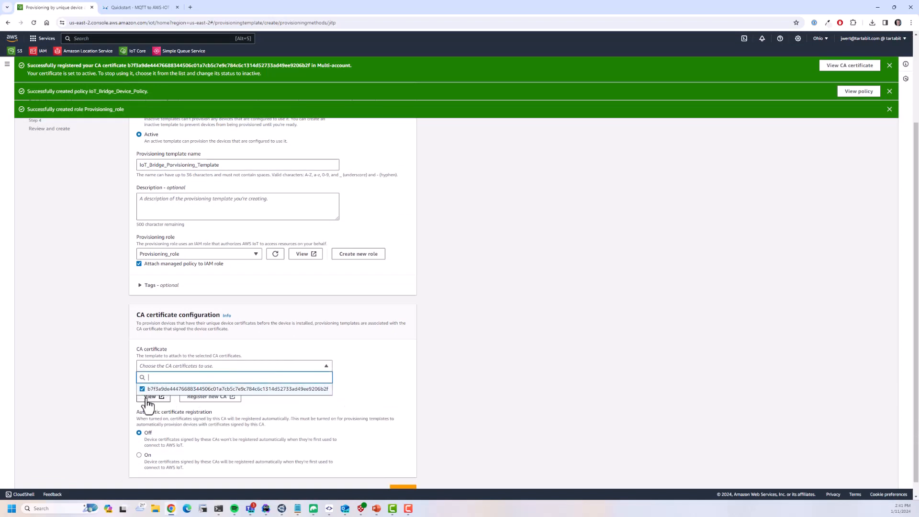
pyautogui.click(99, 405)
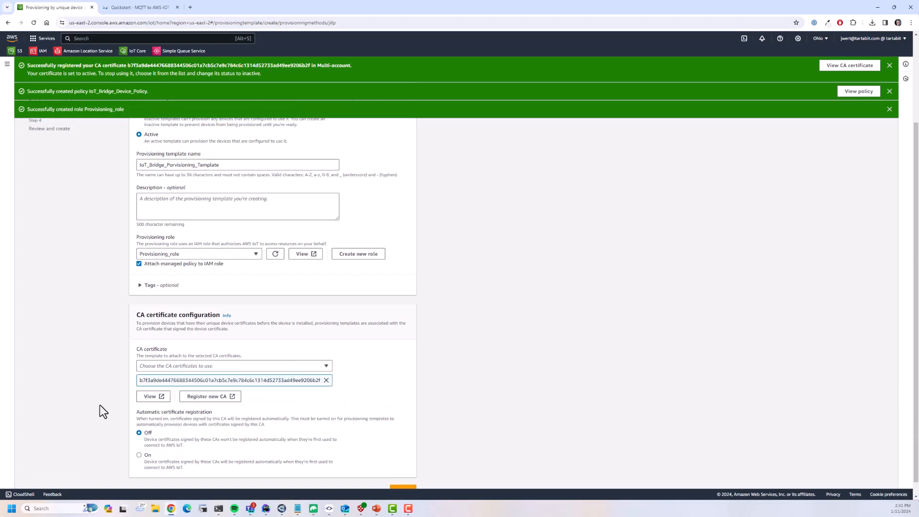
pyautogui.click(138, 455)
pyautogui.scroll(-1, 252, 439)
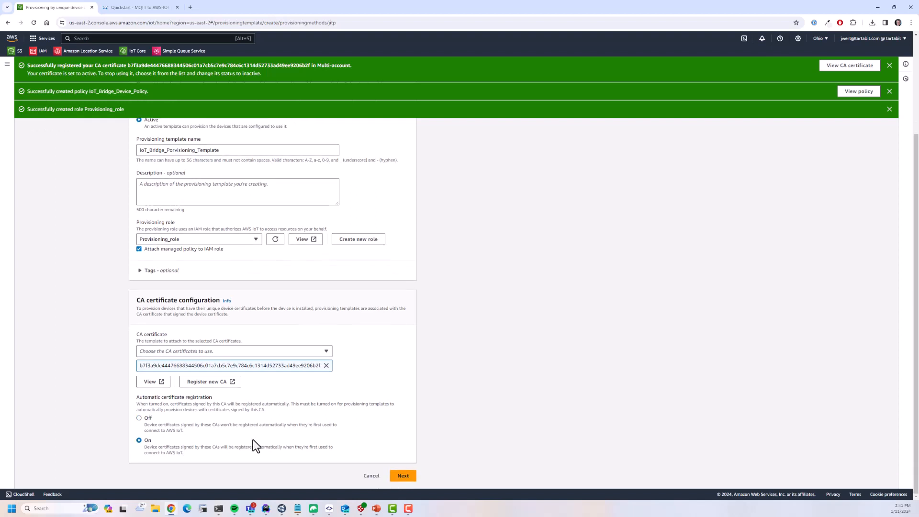
pyautogui.click(402, 476)
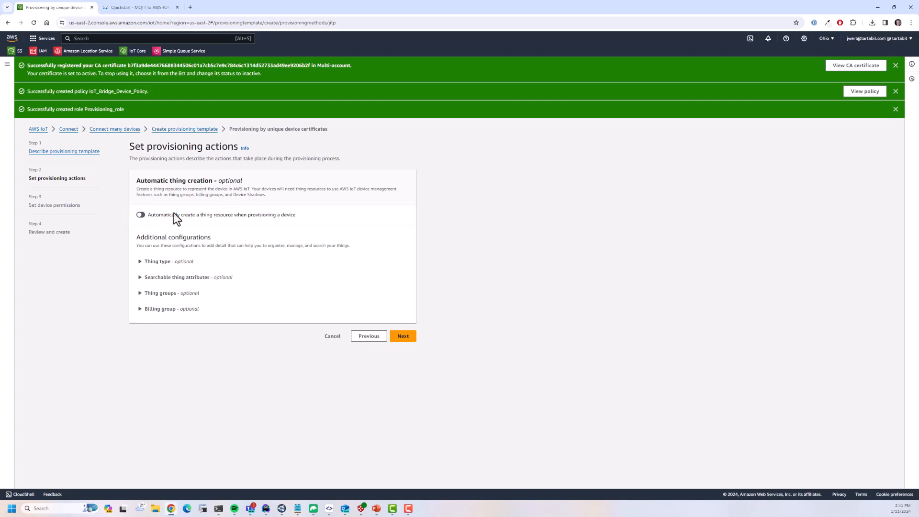
# - Enable automatic thing creation when provisioning a device and attach IoT_Bridge_Device_Policy as the device permission
pyautogui.click(141, 215)
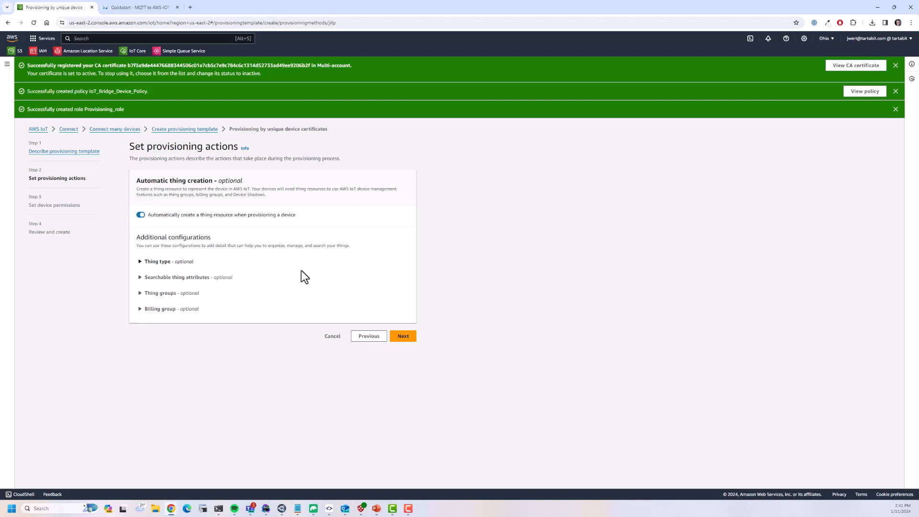
pyautogui.click(400, 337)
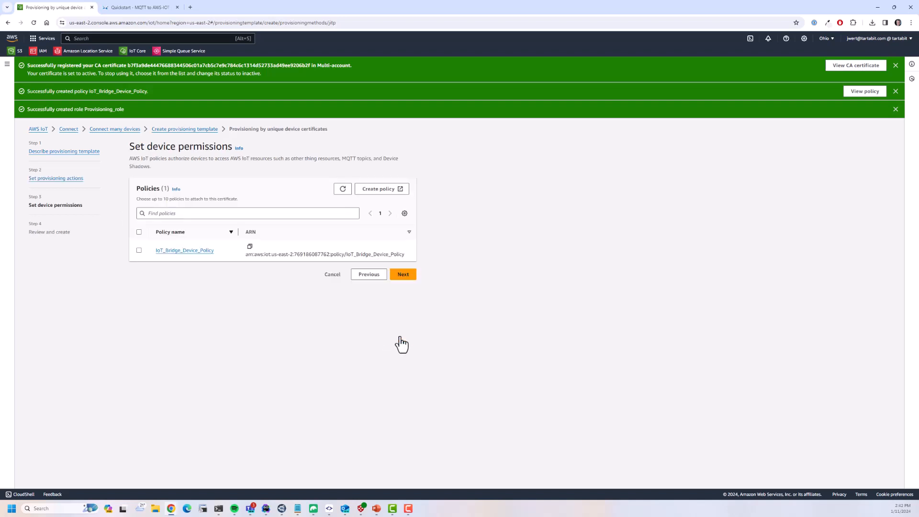
pyautogui.click(139, 251)
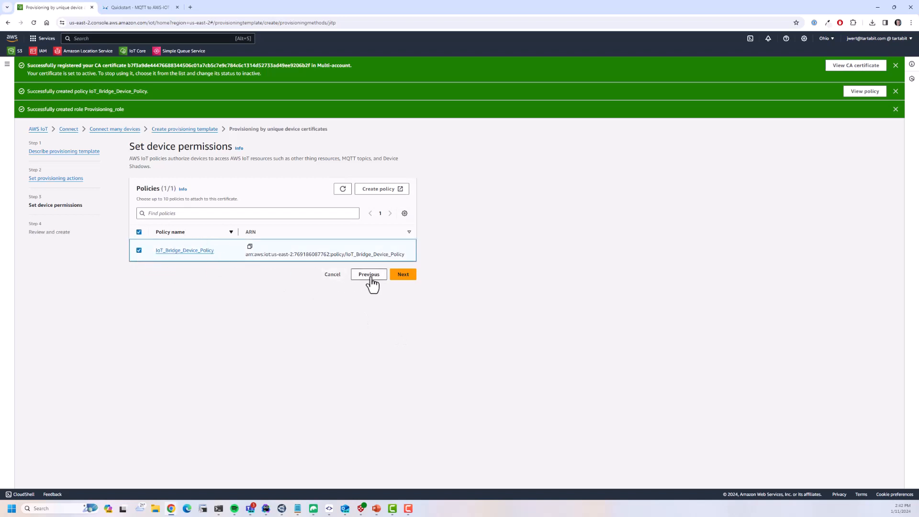
pyautogui.click(404, 275)
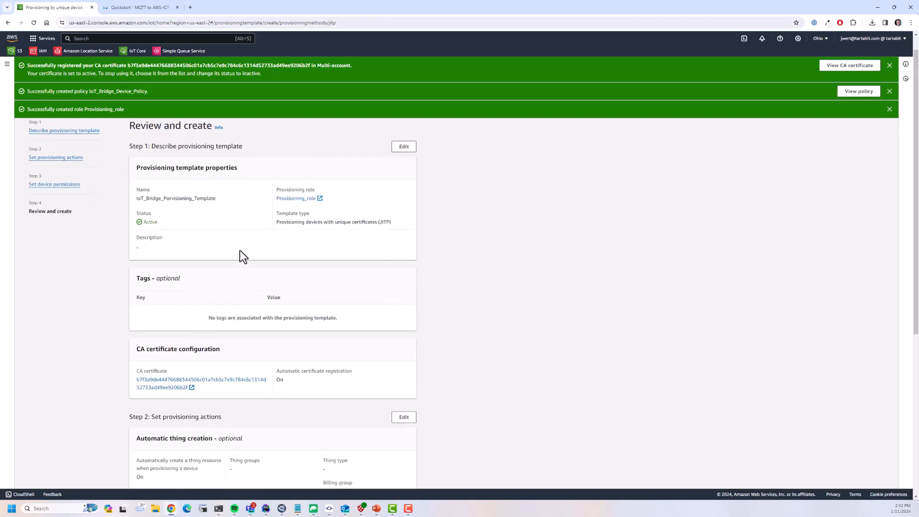
# - Create the reviewed provisioning template and dismiss the success notifications
pyautogui.scroll(-6, 236, 252)
pyautogui.click(383, 474)
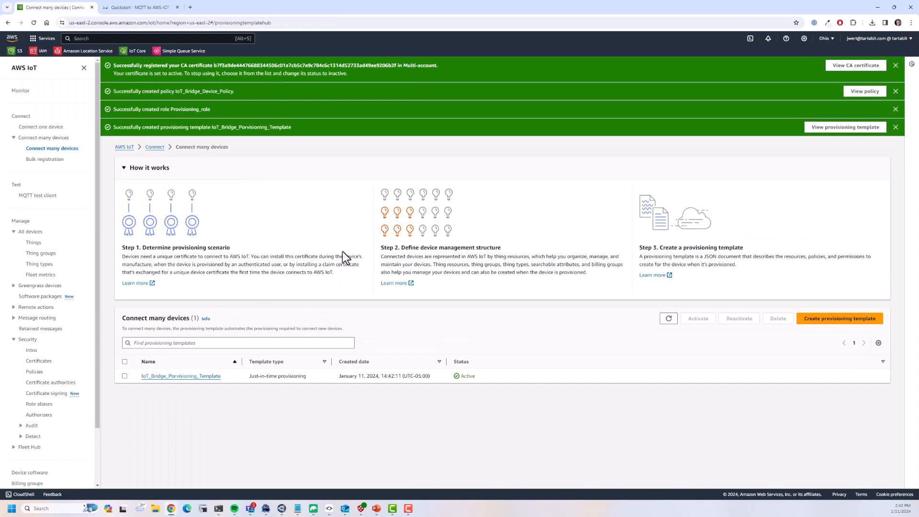
pyautogui.click(898, 67)
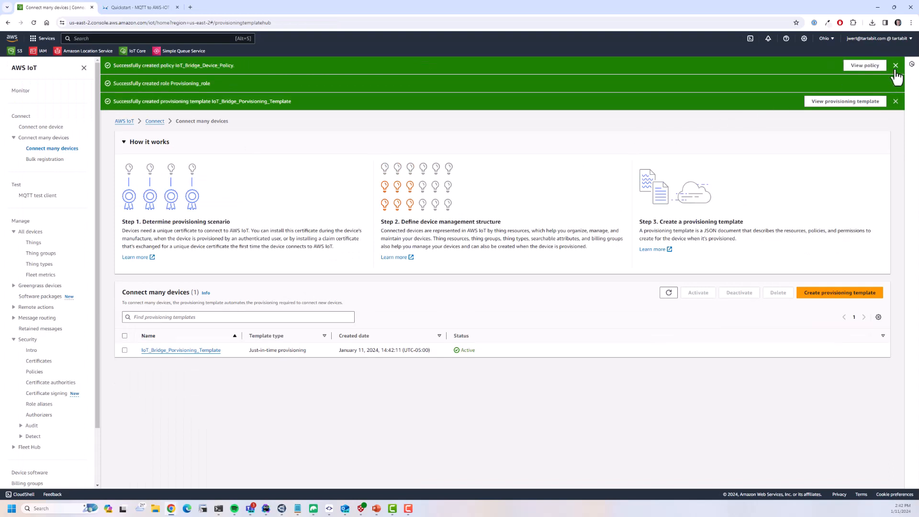
pyautogui.click(898, 67)
pyautogui.click(897, 67)
pyautogui.click(897, 68)
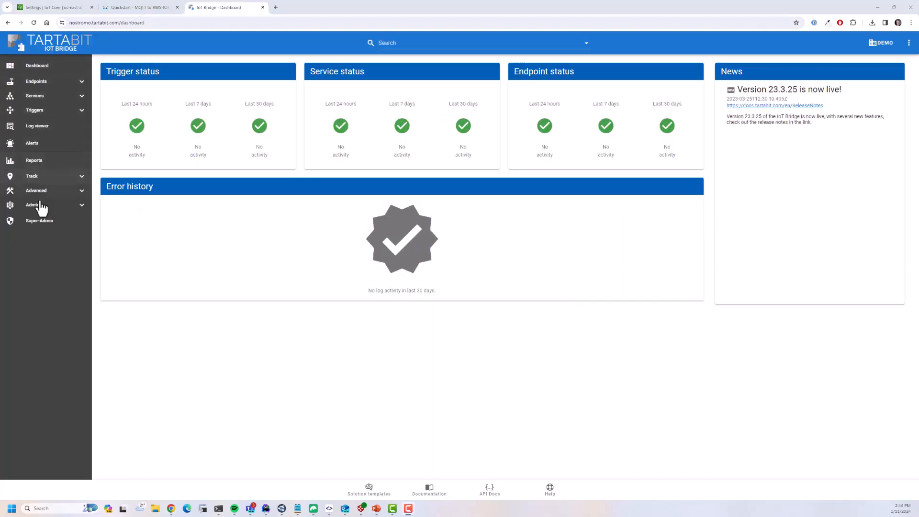
# - In Tartabit IoT Bridge, filter the solution templates by mqtt and start importing MQTT to AWS IoT Core
pyautogui.click(377, 496)
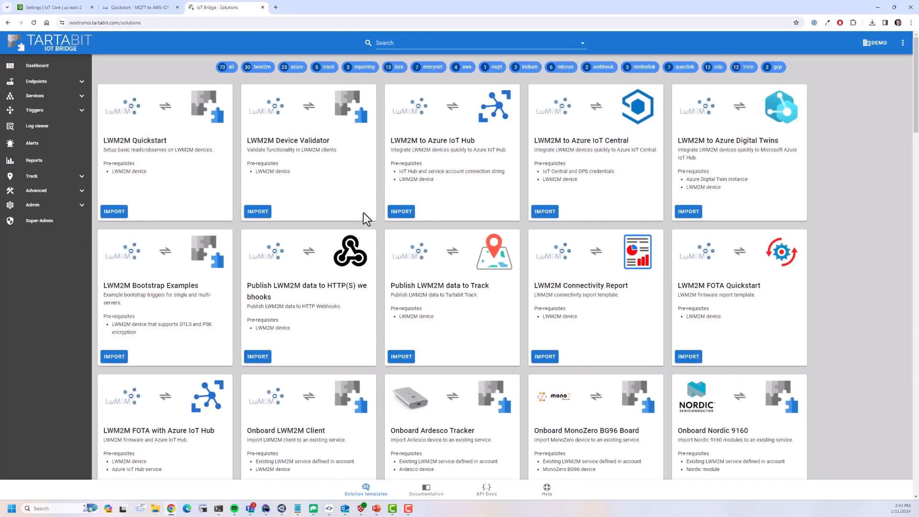
pyautogui.click(493, 68)
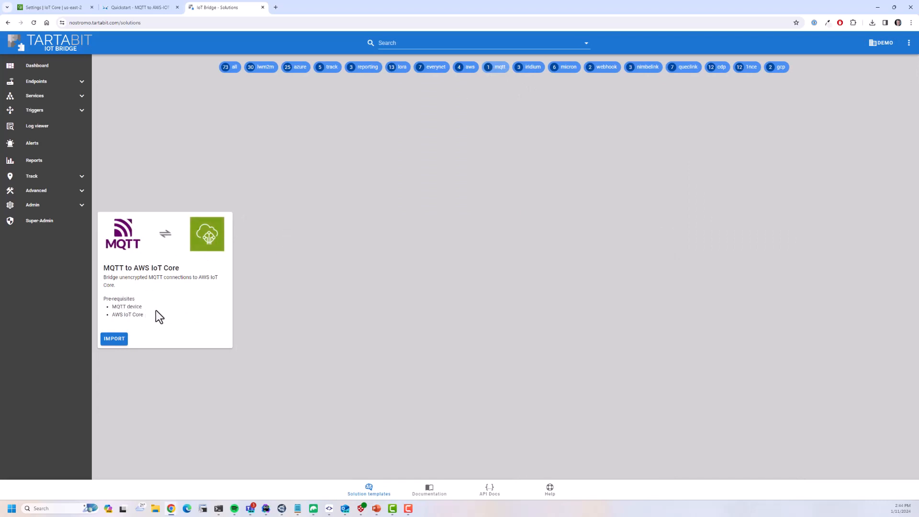
pyautogui.click(119, 343)
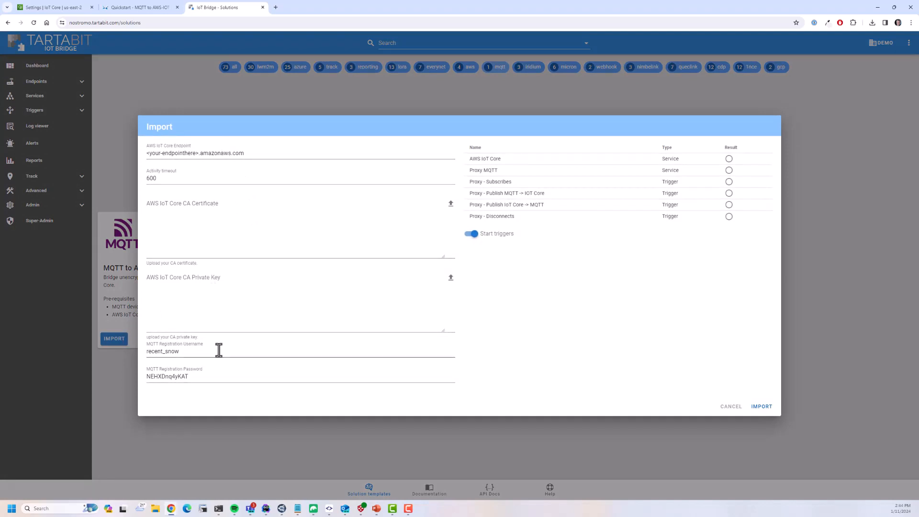
# - Copy the device data endpoint from the AWS IoT settings and set it as the import's AWS IoT Core Endpoint
pyautogui.click(53, 8)
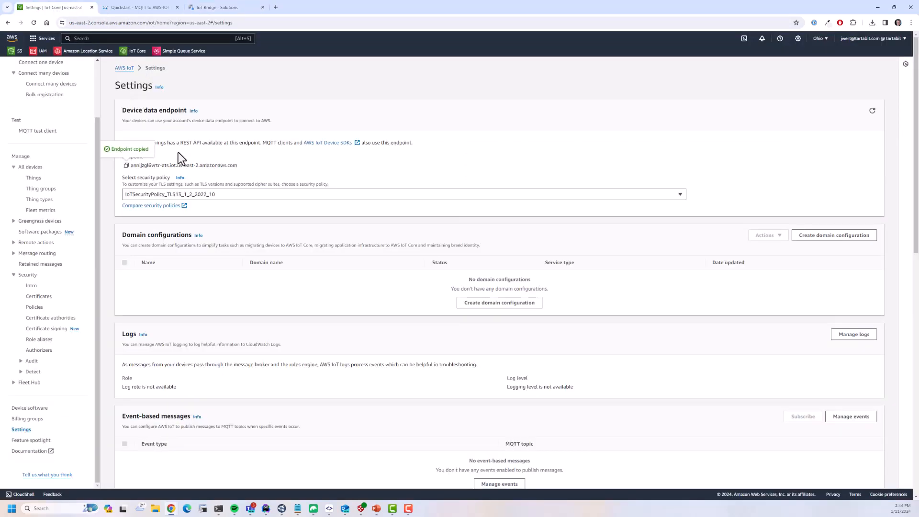
pyautogui.click(127, 167)
pyautogui.click(192, 8)
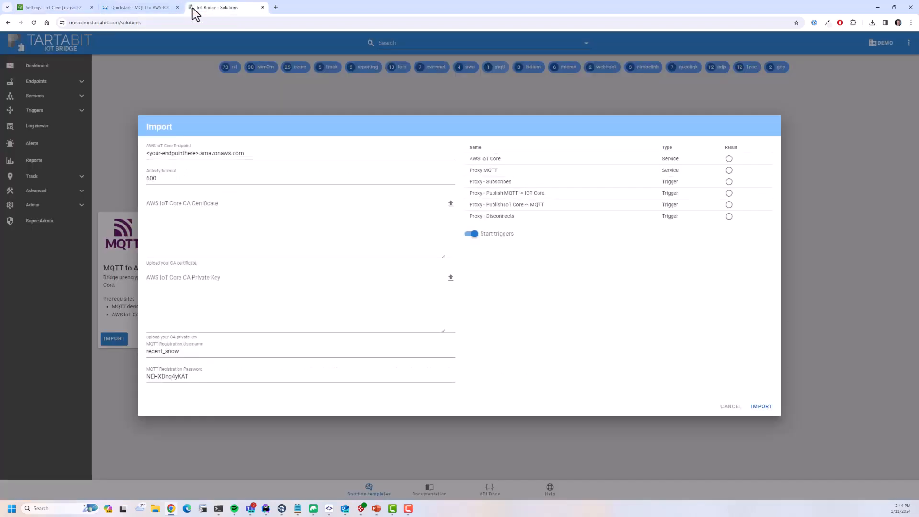
pyautogui.click(218, 154)
pyautogui.hotkey('ctrl', 'a')
pyautogui.hotkey('ctrl', 'v')
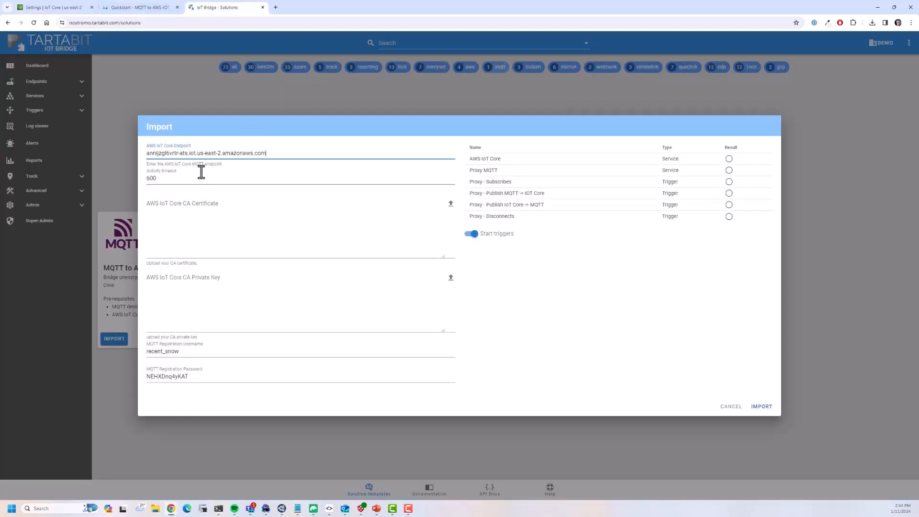
# - Upload aws_iot_ca.cert.pem as the AWS IoT Core CA Certificate
pyautogui.click(450, 203)
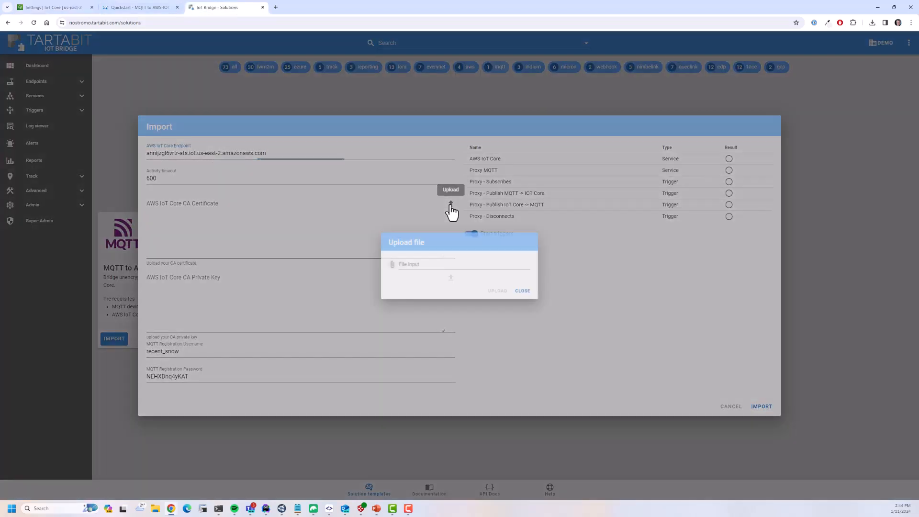
pyautogui.click(418, 262)
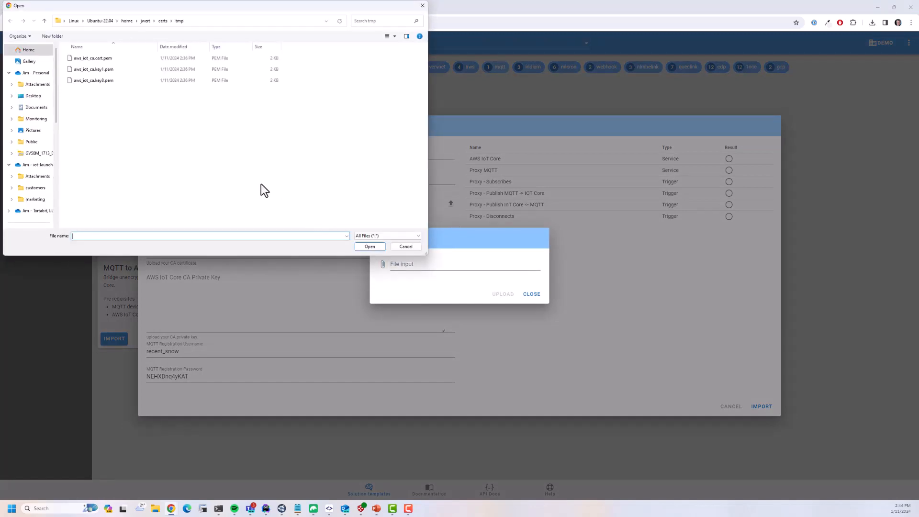
pyautogui.doubleClick(95, 60)
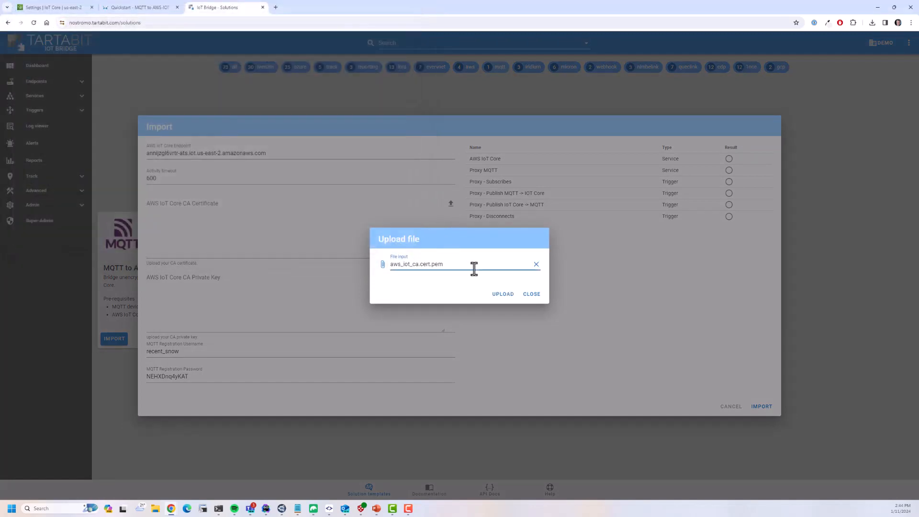
pyautogui.click(503, 294)
# - Upload aws_iot_ca.key1.pem as the AWS IoT Core CA Private Key
pyautogui.click(450, 278)
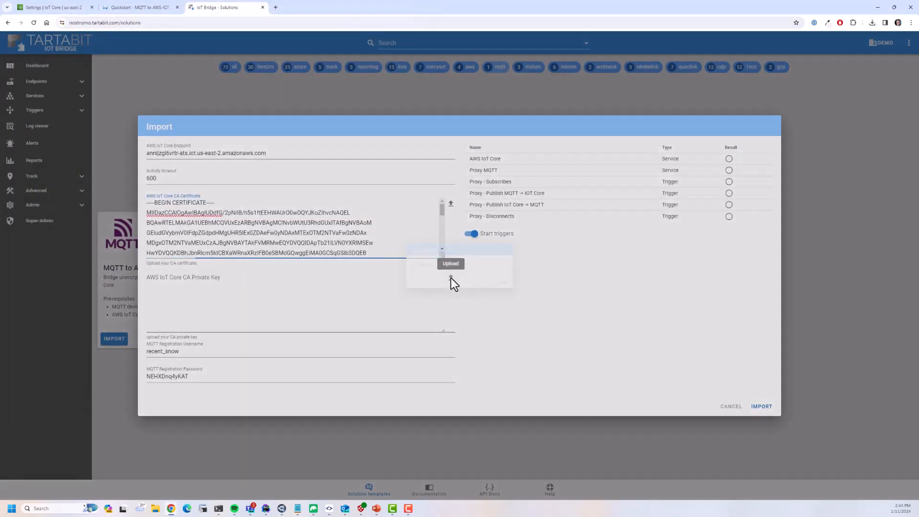
pyautogui.click(417, 264)
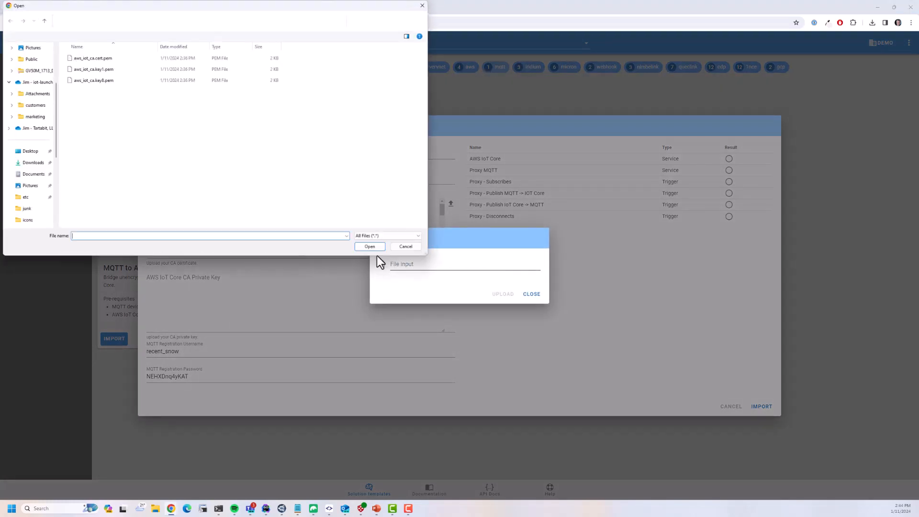
pyautogui.click(88, 73)
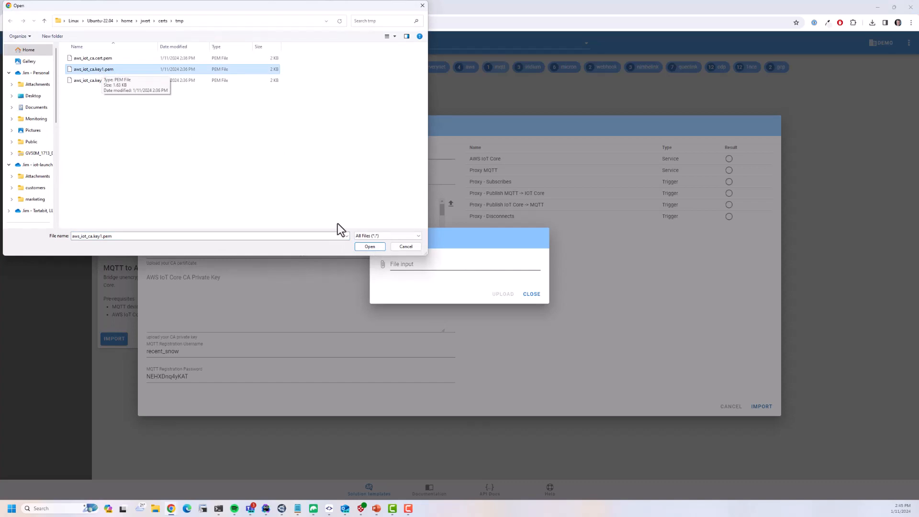
pyautogui.click(375, 248)
pyautogui.click(501, 295)
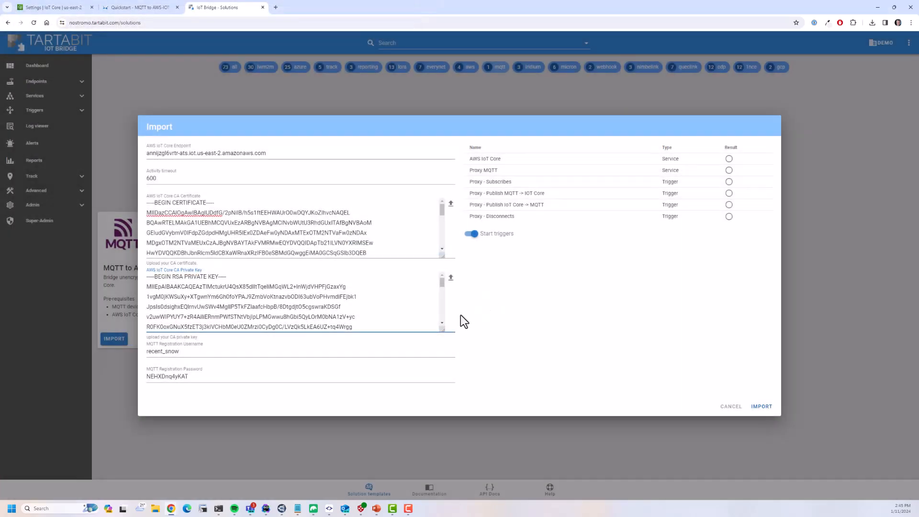
# - Copy the MQTT registration username and password from the form, and import the MQTT to AWS IoT Core solution
pyautogui.doubleClick(154, 351)
pyautogui.hotkey('ctrl', 'c')
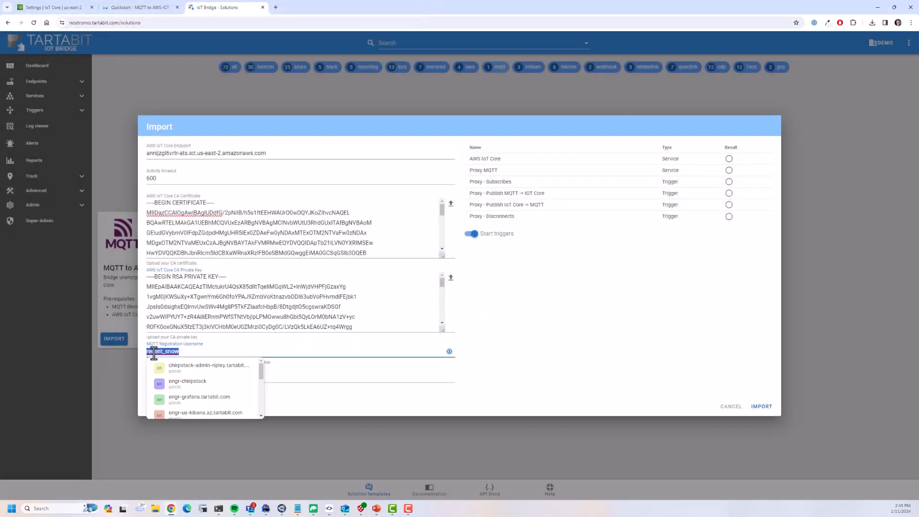
pyautogui.click(549, 348)
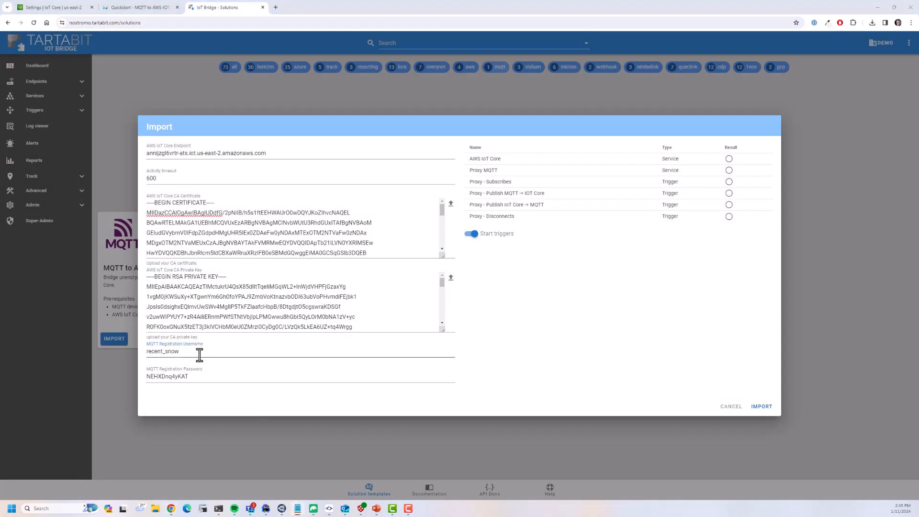
pyautogui.moveTo(189, 376); pyautogui.dragTo(137, 377)
pyautogui.hotkey('alt', 'Tab')
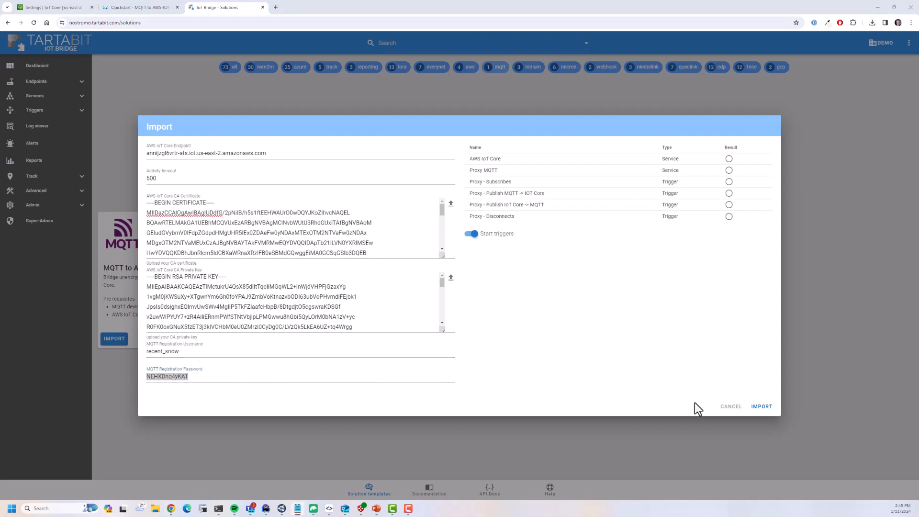
pyautogui.click(762, 405)
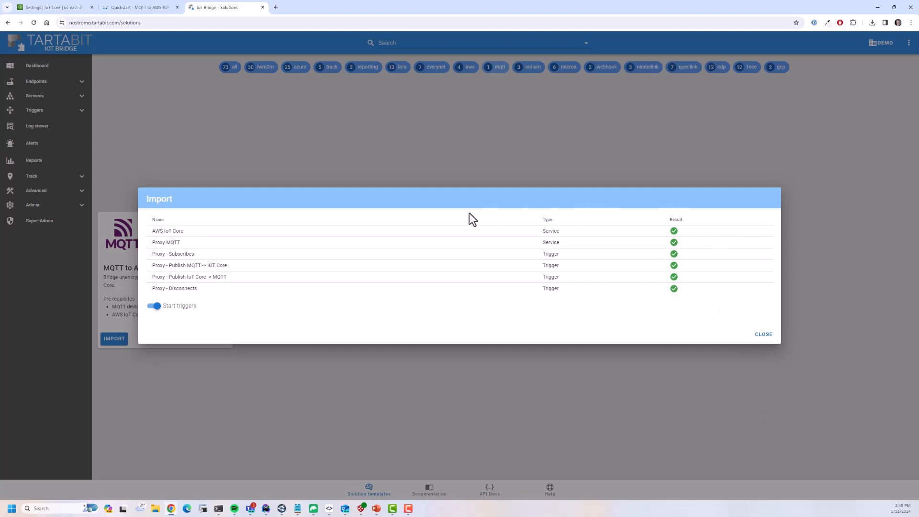
pyautogui.click(763, 335)
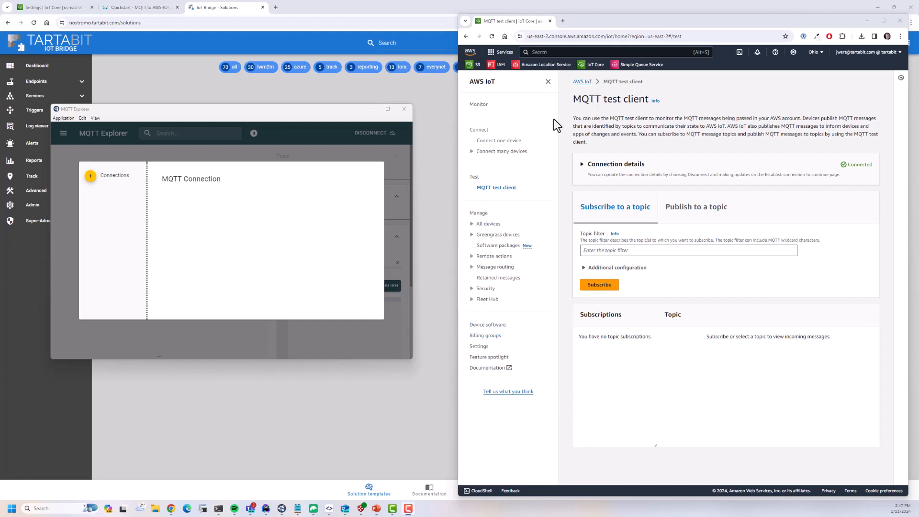
# - Subscribe to the topic filter iotb/# in the AWS IoT MQTT test client
pyautogui.click(598, 250)
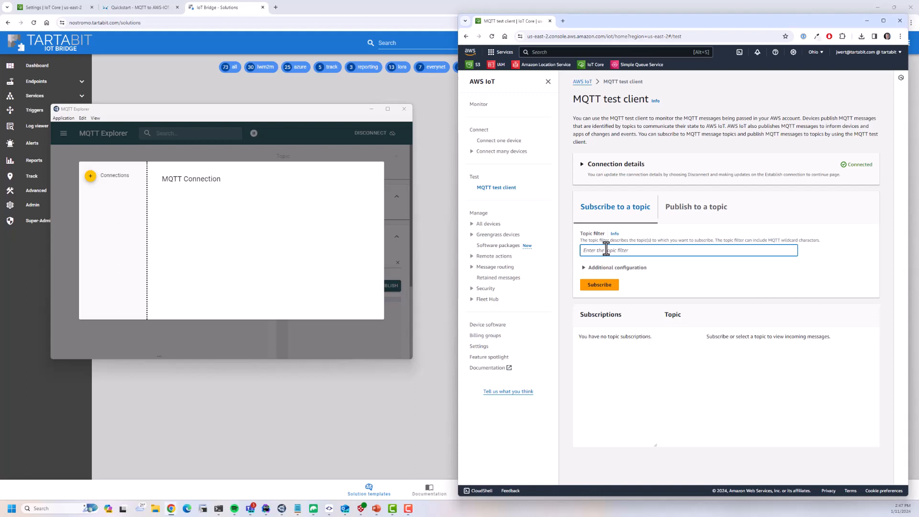
pyautogui.write('iotb/#')
pyautogui.click(601, 290)
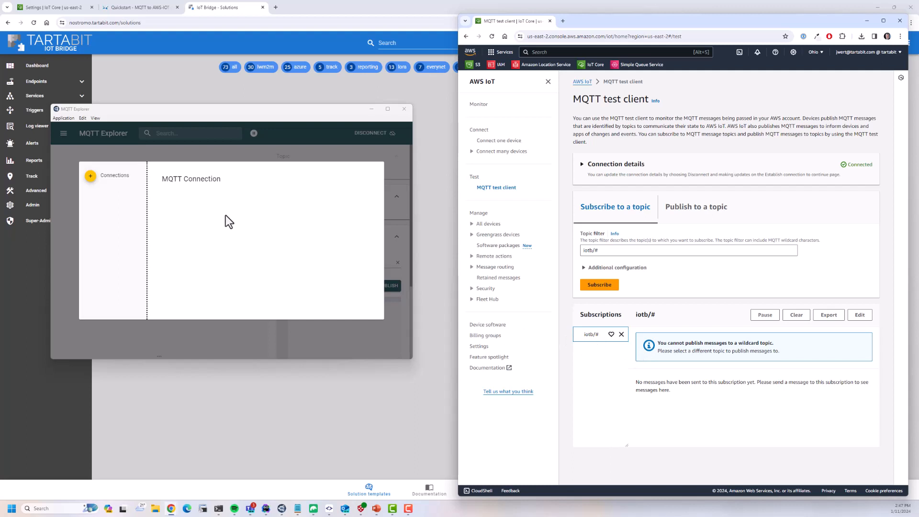
# - Create a connection named insecure-mqtt in MQTT Explorer with the host nostromo-mqtt.tartabit.com
pyautogui.click(90, 176)
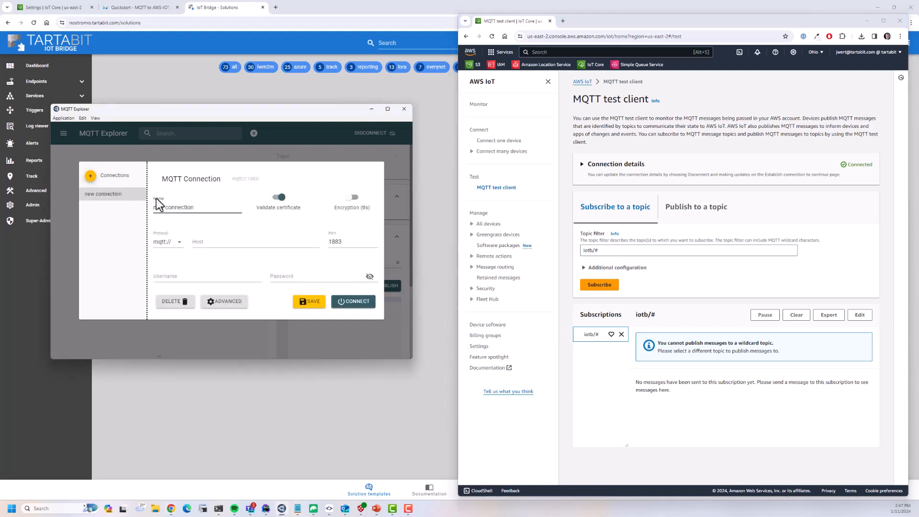
pyautogui.moveTo(197, 209); pyautogui.dragTo(152, 210)
pyautogui.write('insecure-mqtt')
pyautogui.click(204, 239)
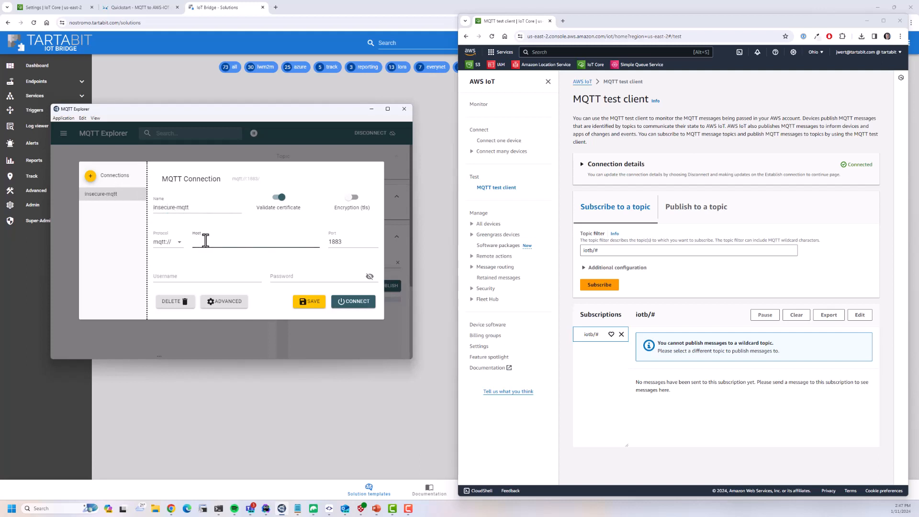
pyautogui.write('n')
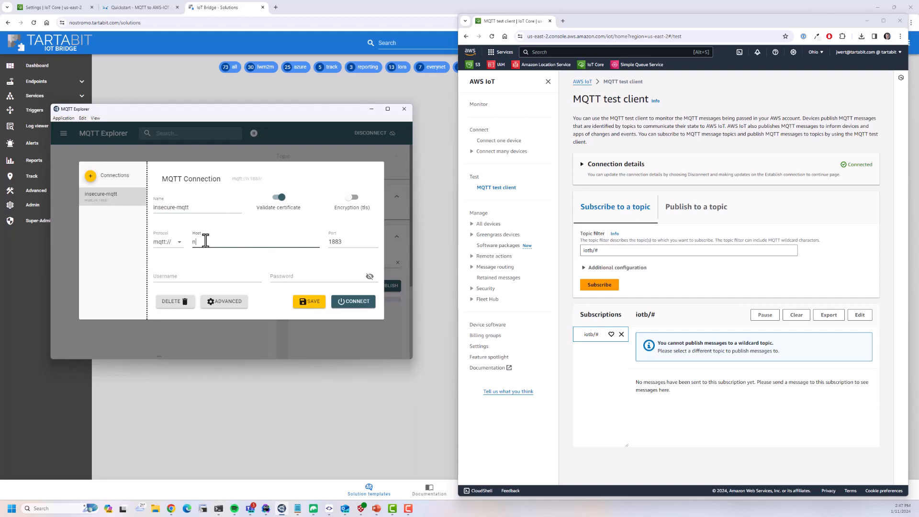
pyautogui.write('ostromo-mqtt.tartabit.com')
# - Fill in the connection's username and password with the copied MQTT registration credentials
pyautogui.click(205, 275)
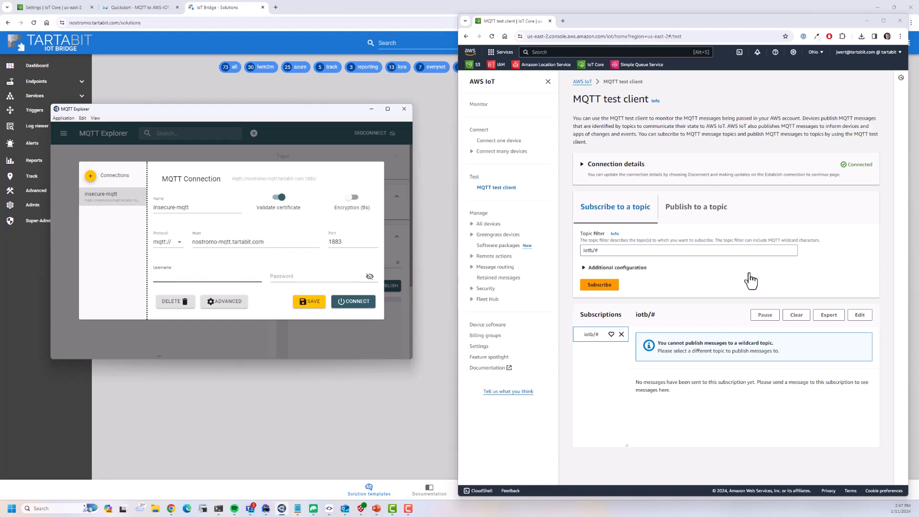
pyautogui.hotkey('alt', 'Tab')
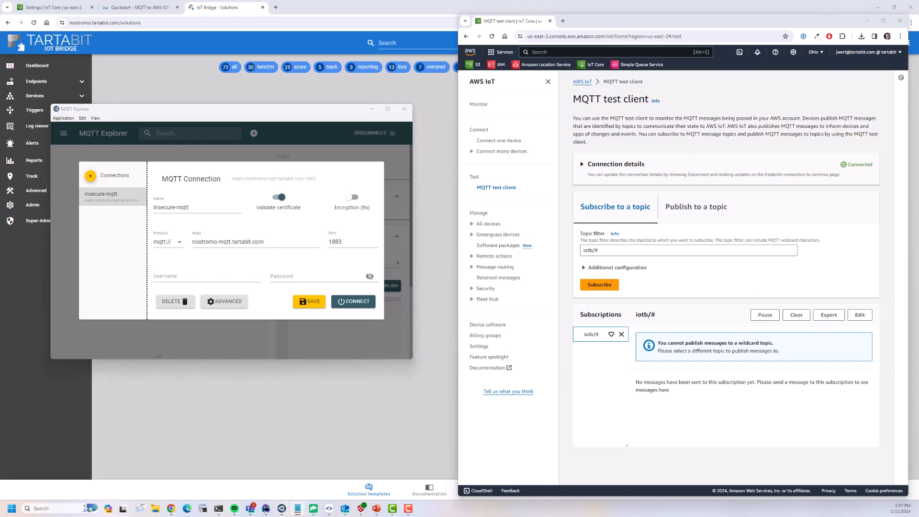
pyautogui.click(220, 278)
pyautogui.hotkey('ctrl', 'v')
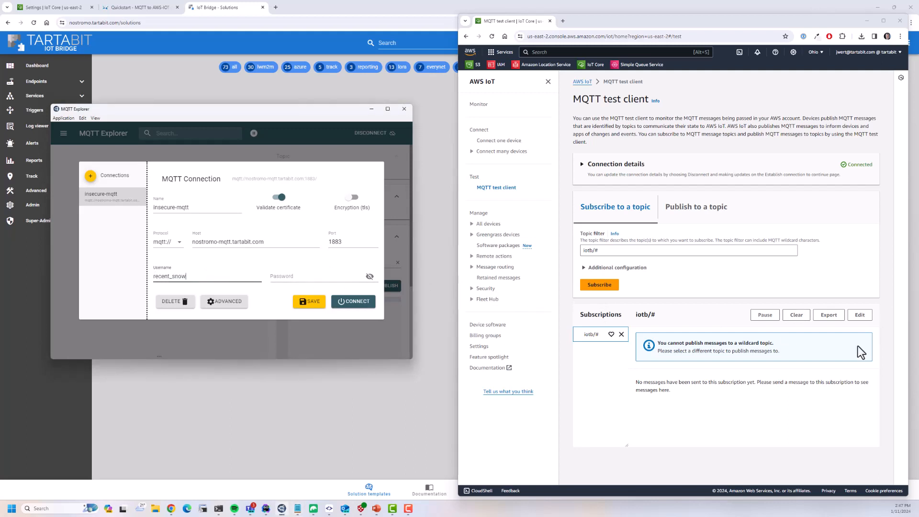
pyautogui.hotkey('alt', 'Tab')
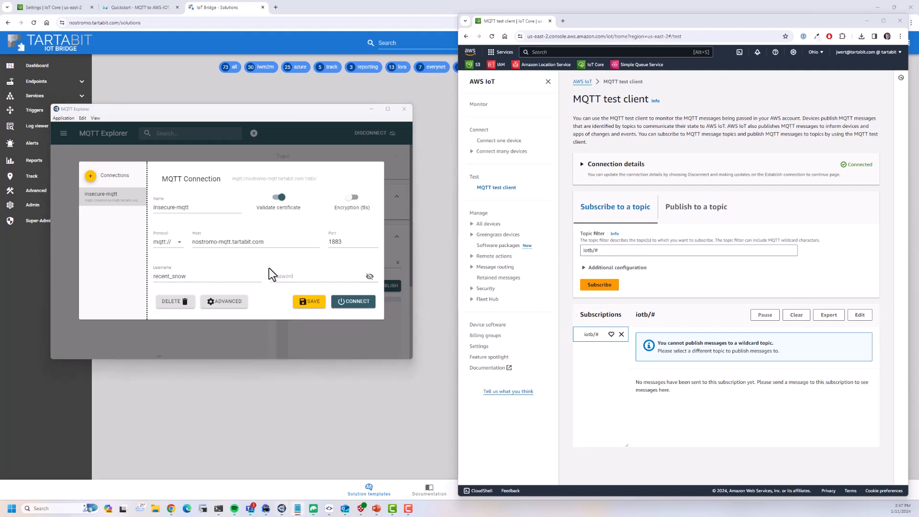
pyautogui.click(284, 277)
pyautogui.hotkey('ctrl', 'v')
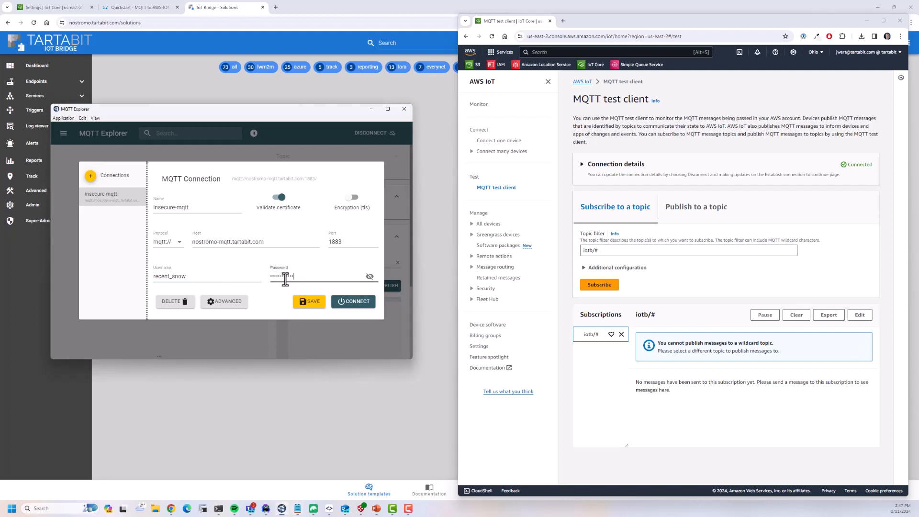
# - Replace the connection's default subscriptions # and $SYS/# with a subscription to iotb/device
pyautogui.click(231, 304)
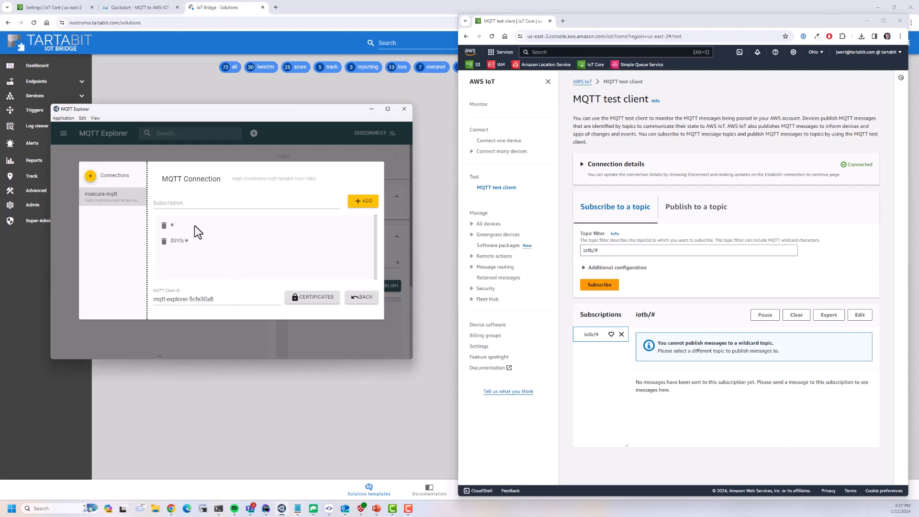
pyautogui.click(163, 226)
pyautogui.click(164, 226)
pyautogui.click(308, 201)
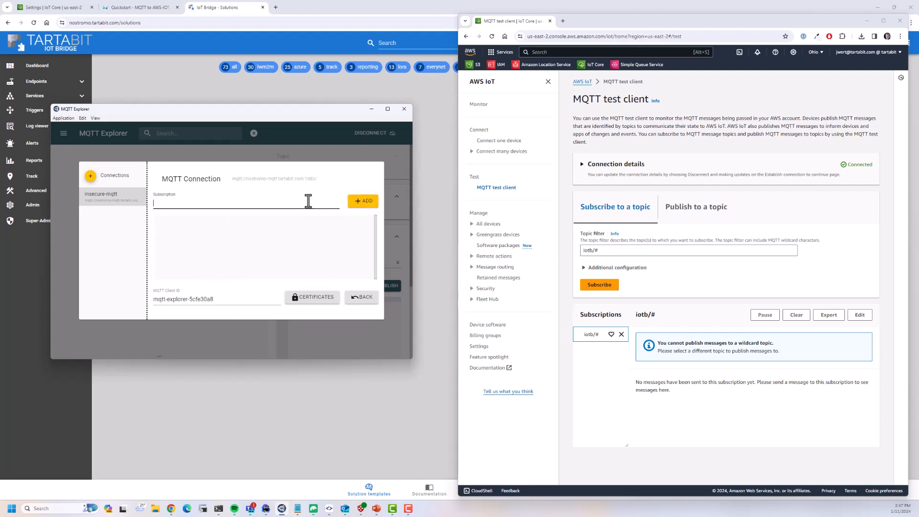
pyautogui.write('iotb/device')
pyautogui.click(357, 205)
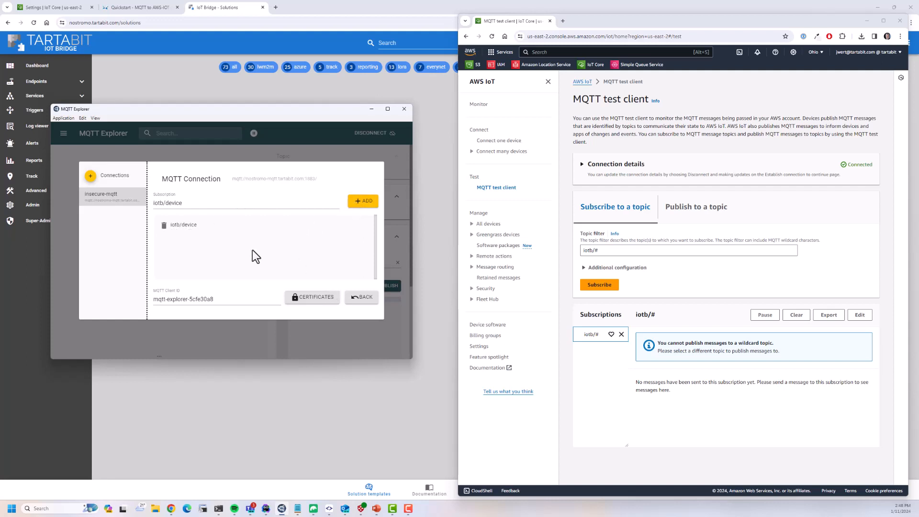
pyautogui.click(361, 297)
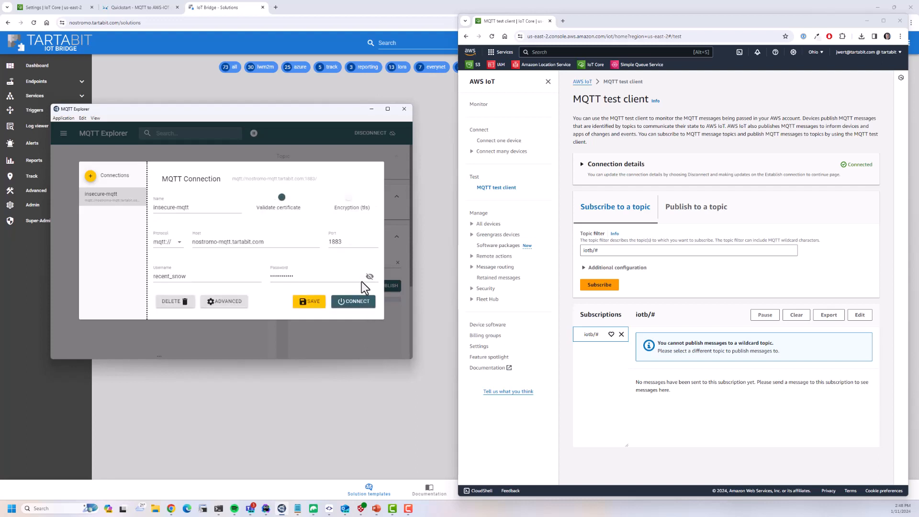
# - Connect to the broker and publish the JSON payload {"temp":36} to the topic iotb/aaa
pyautogui.click(350, 302)
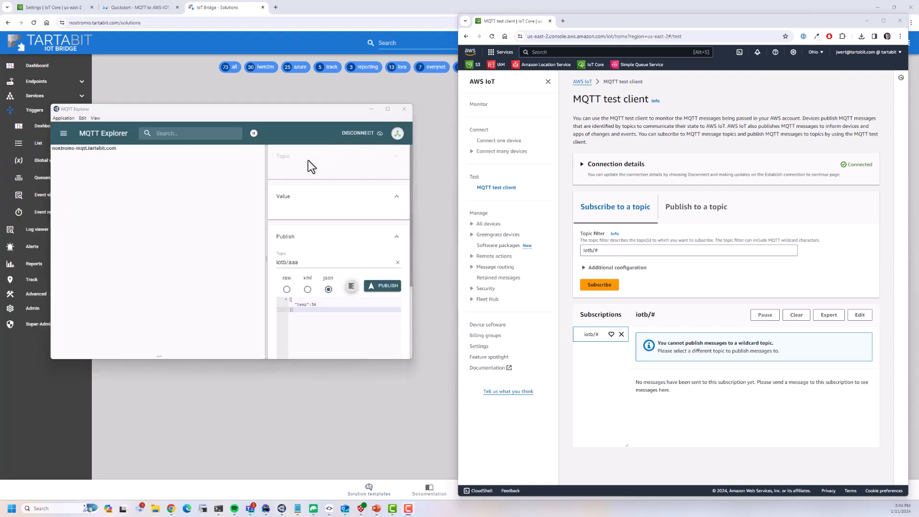
pyautogui.click(276, 263)
pyautogui.click(380, 287)
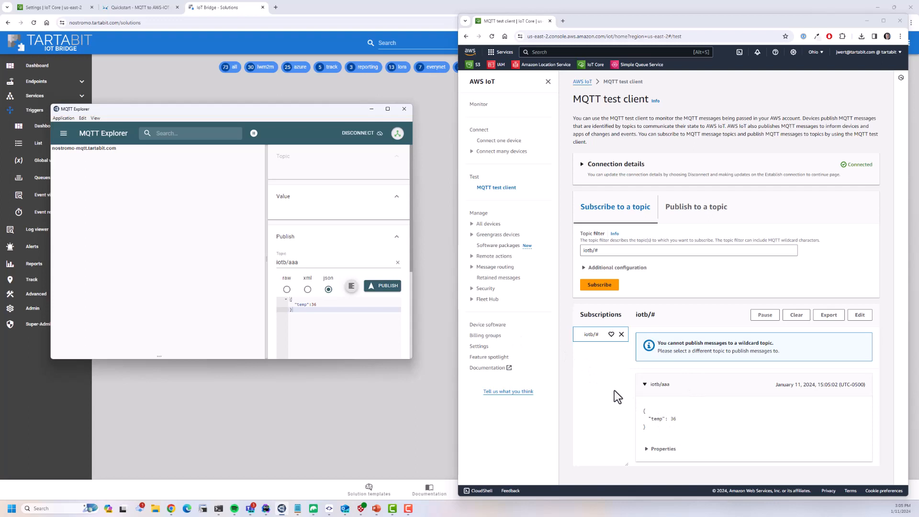
# - Publish the "Hello from AWS IoT console" message to iotb/device from the AWS test client, and expand the iotb topic in MQTT Explorer
pyautogui.click(692, 209)
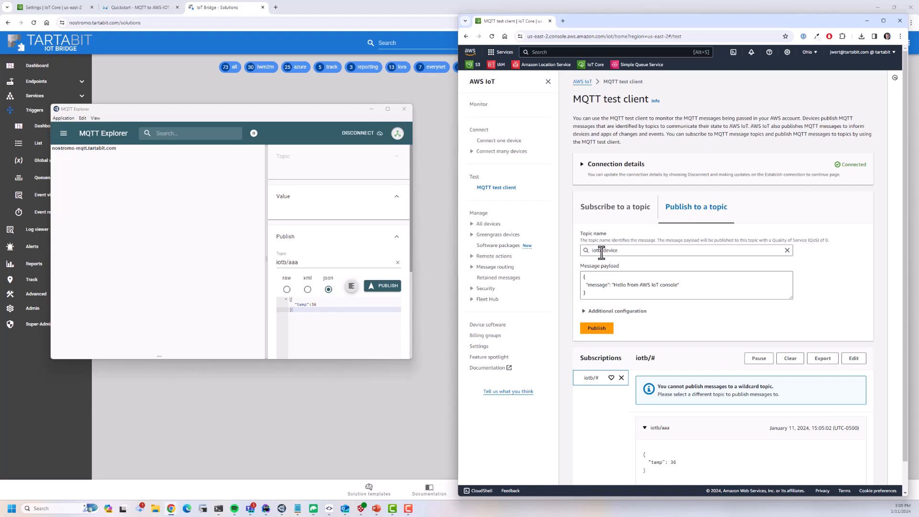
pyautogui.click(596, 329)
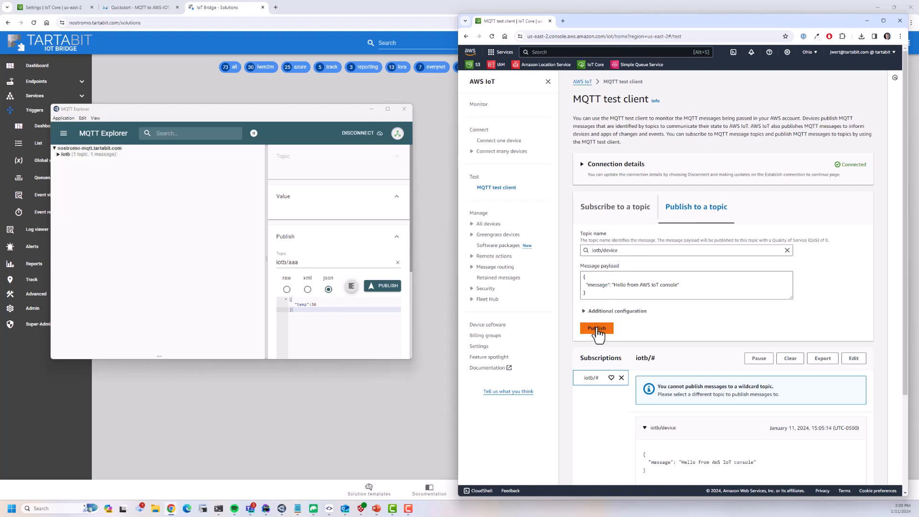
pyautogui.click(66, 154)
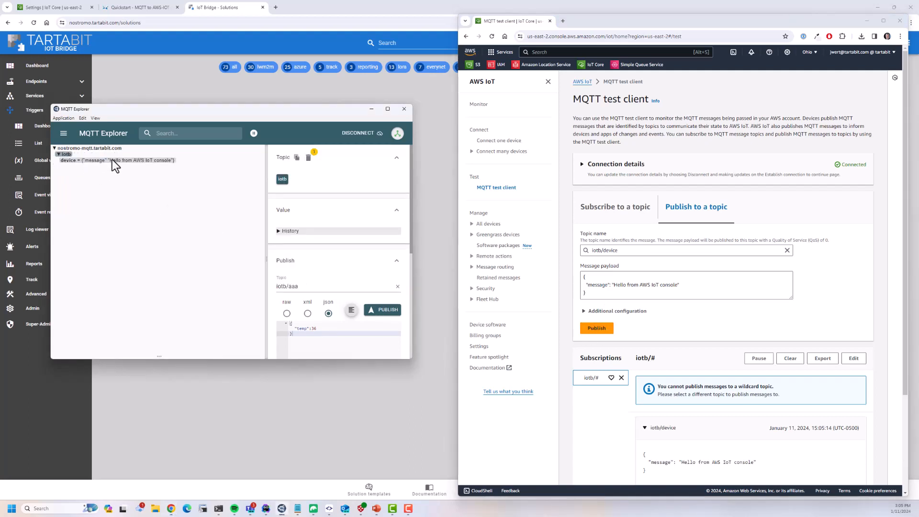